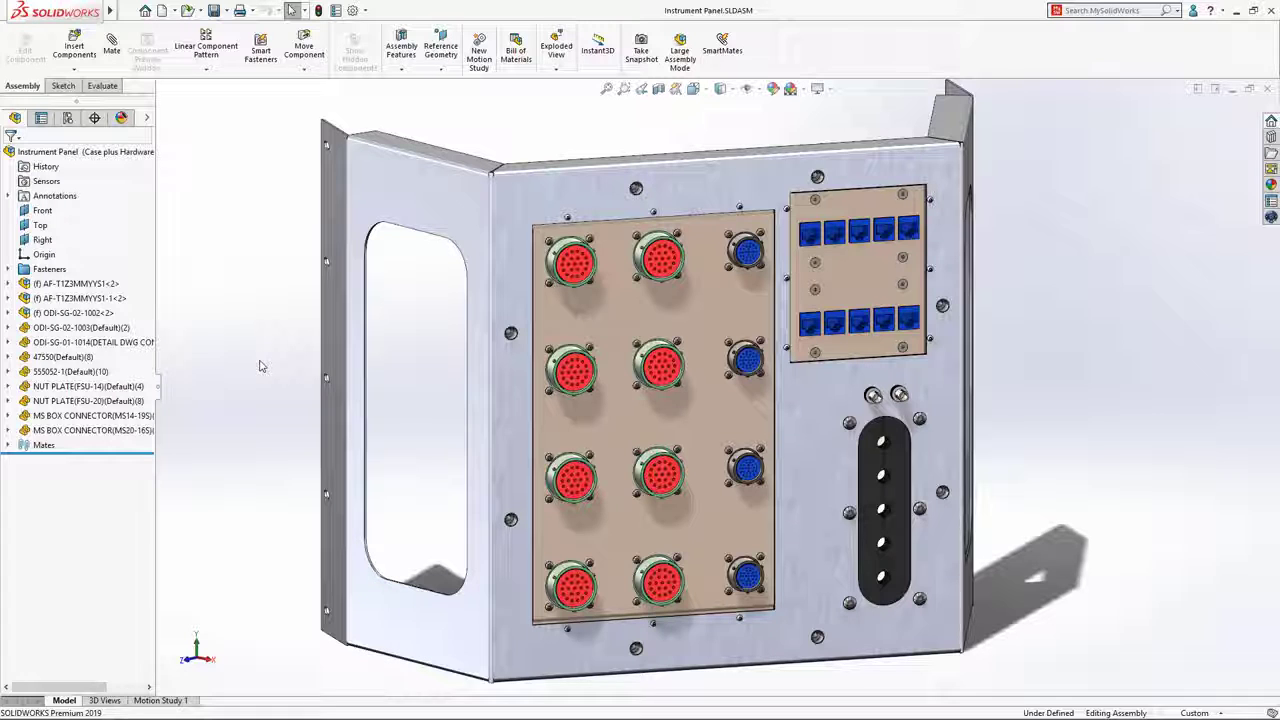
Step: Select Panel Housing<1> by picking the sheet-metal housing in the graphics area
click(501, 374)
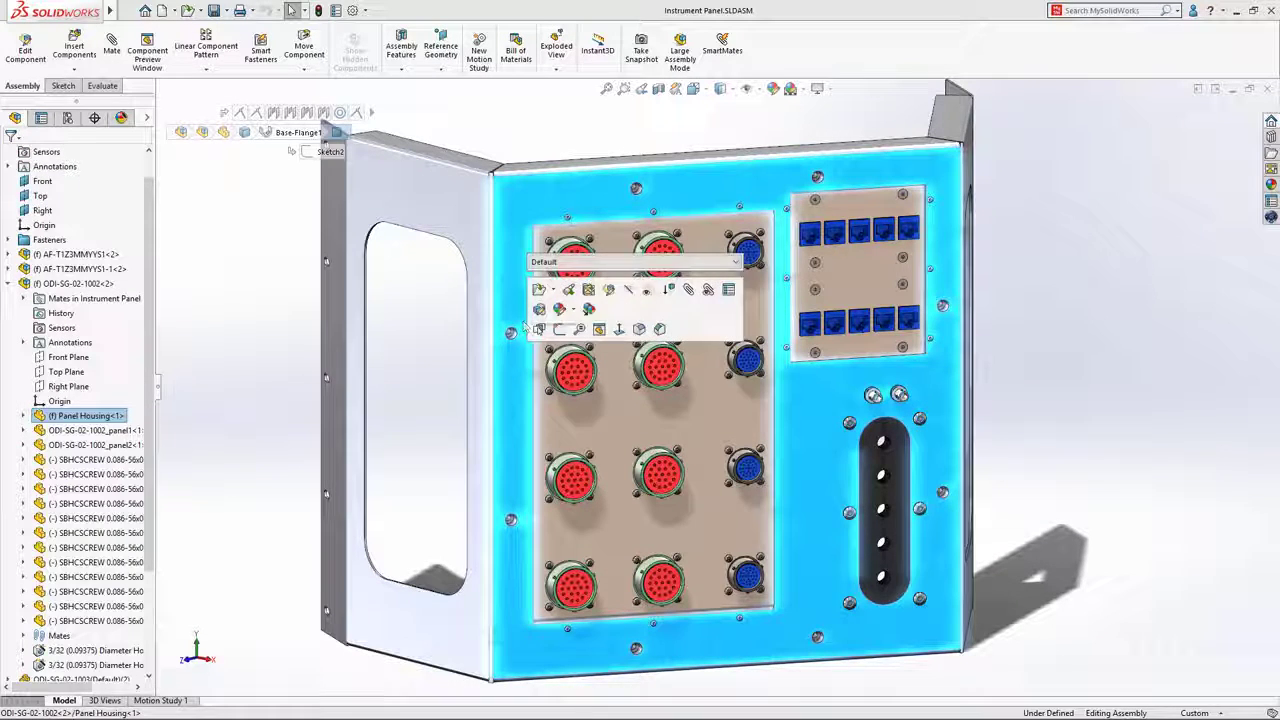
Step: Open Panel Housing.SLDPRT and flatten it with bend notes like DOWN 90.00° R 1.60
click(538, 291)
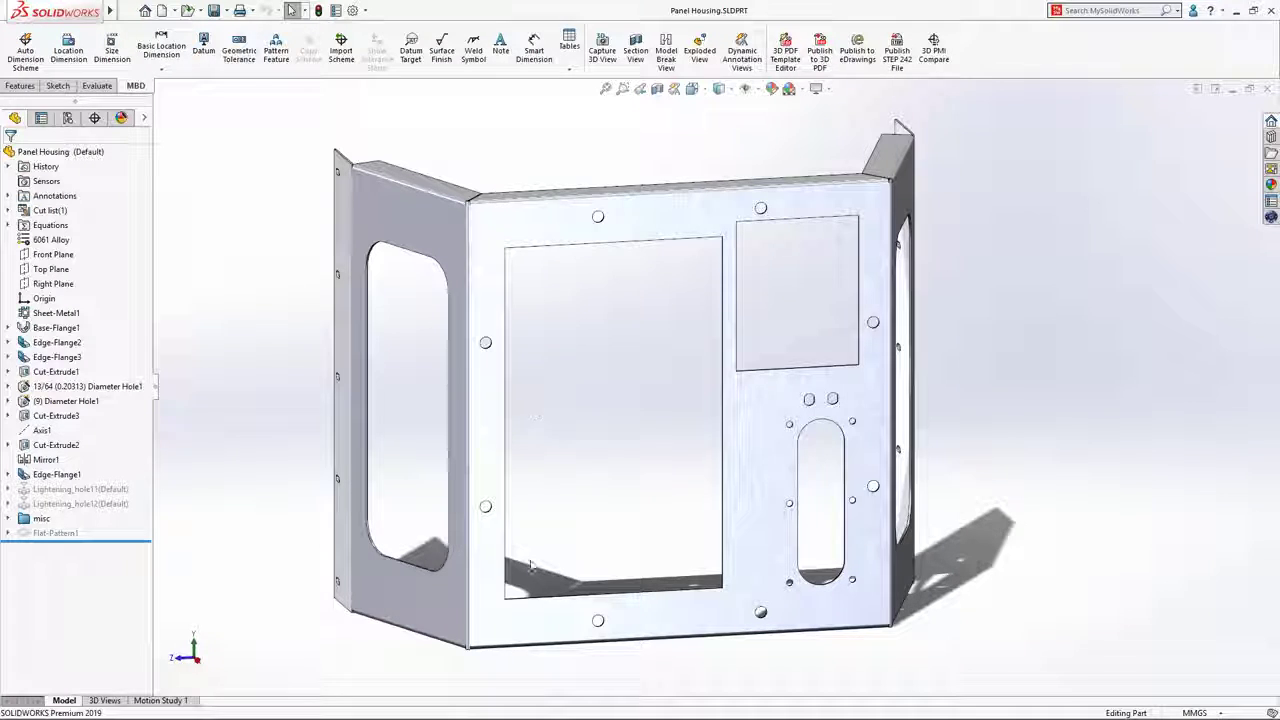
mouse_move(588, 664)
middle_down()
mouse_move(457, 666)
mouse_move(598, 669)
middle_up()
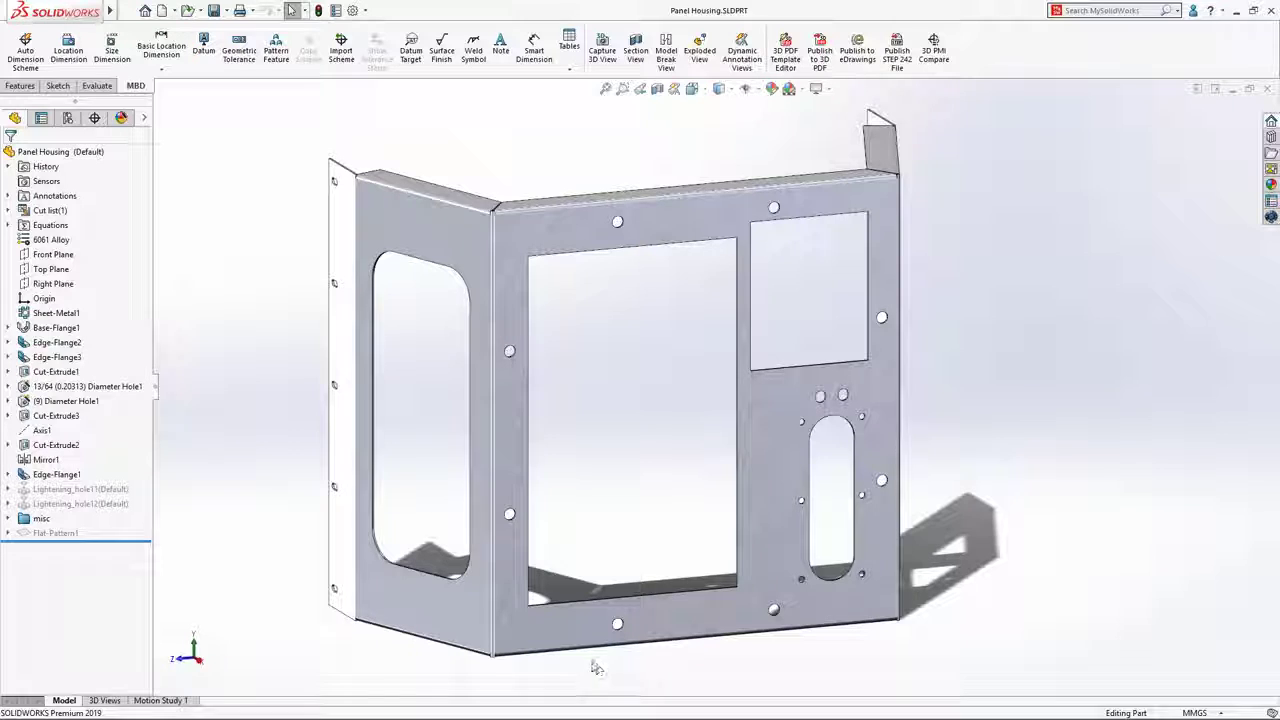
right_click(61, 536)
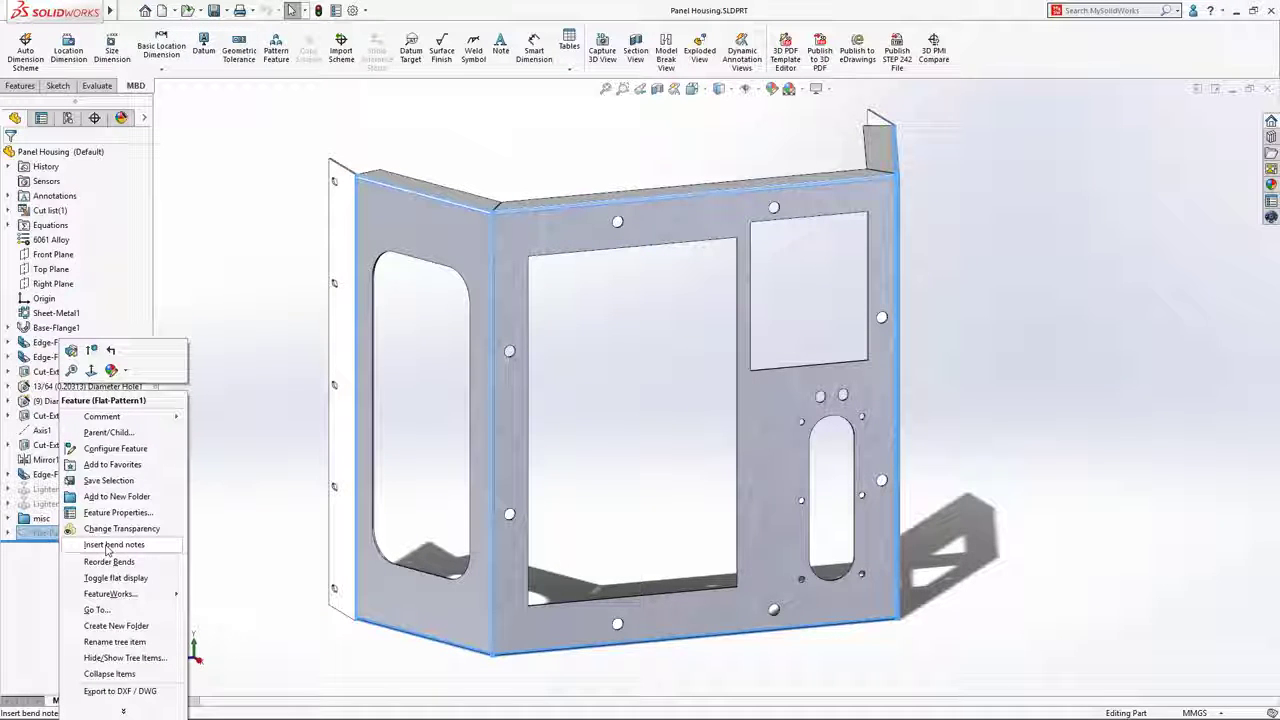
click(107, 545)
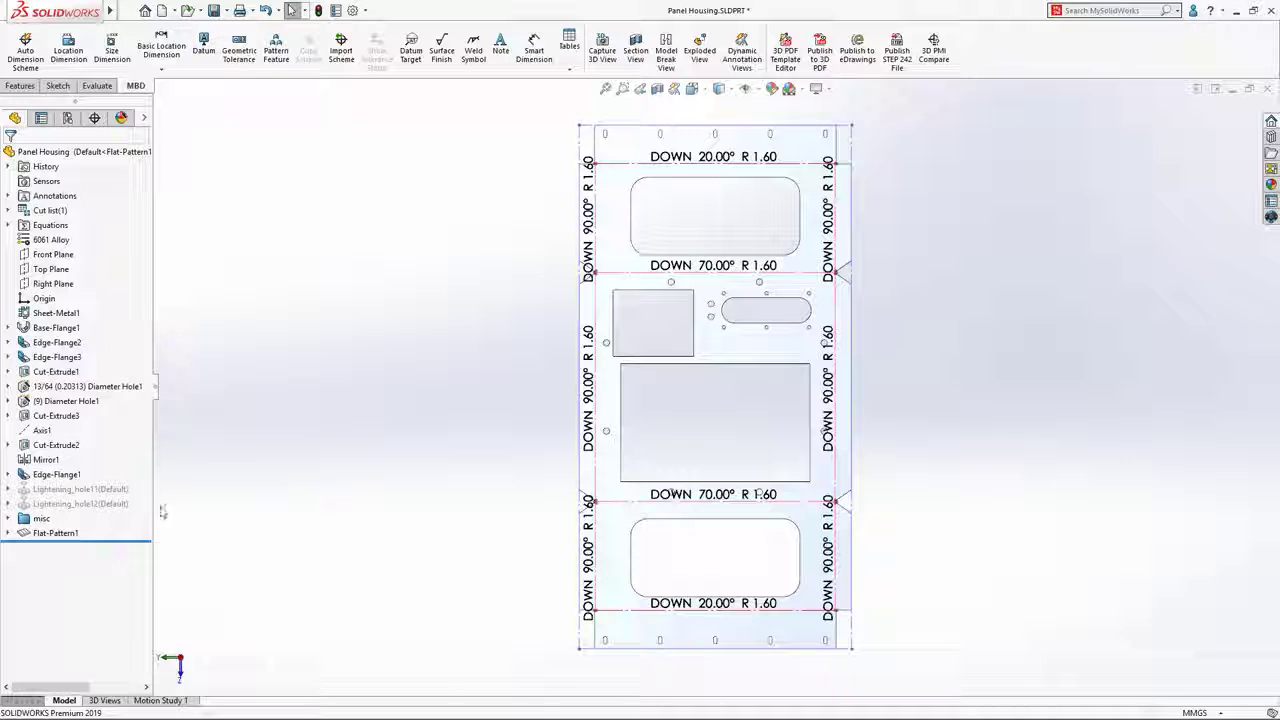
Step: Place a bendtable-standard bend table for bends A–K left of the flat pattern
click(572, 70)
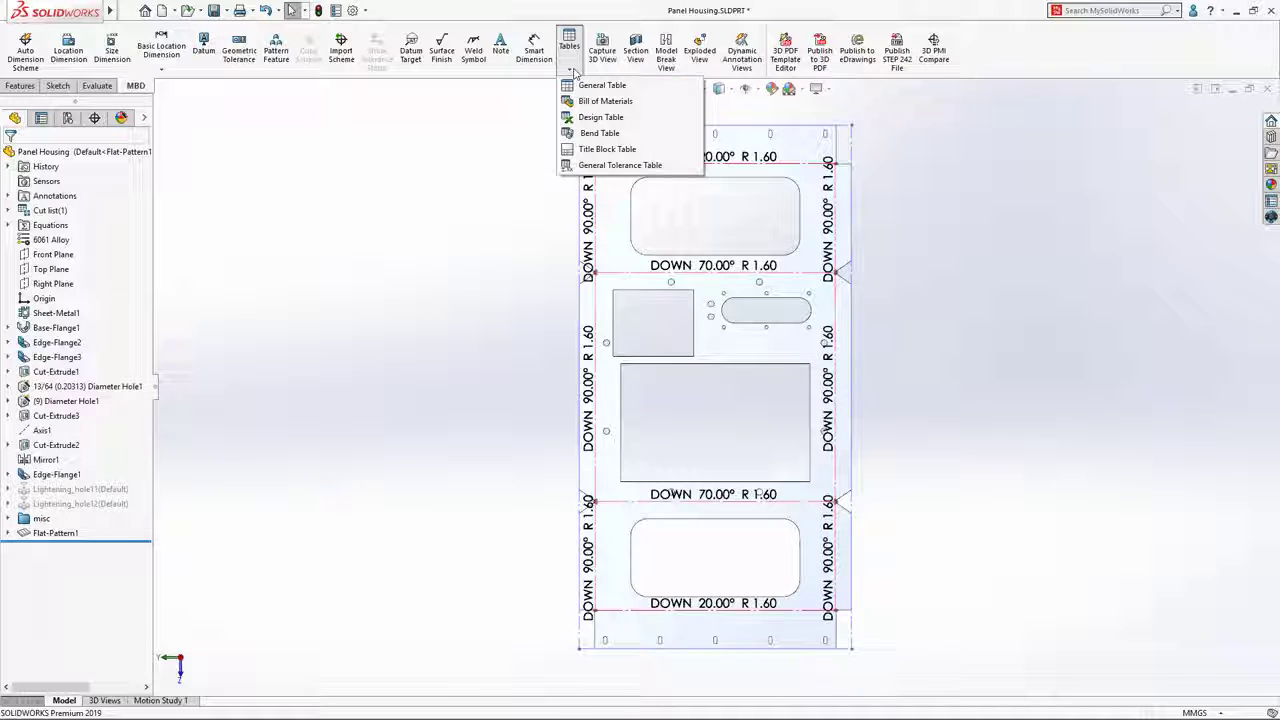
click(598, 133)
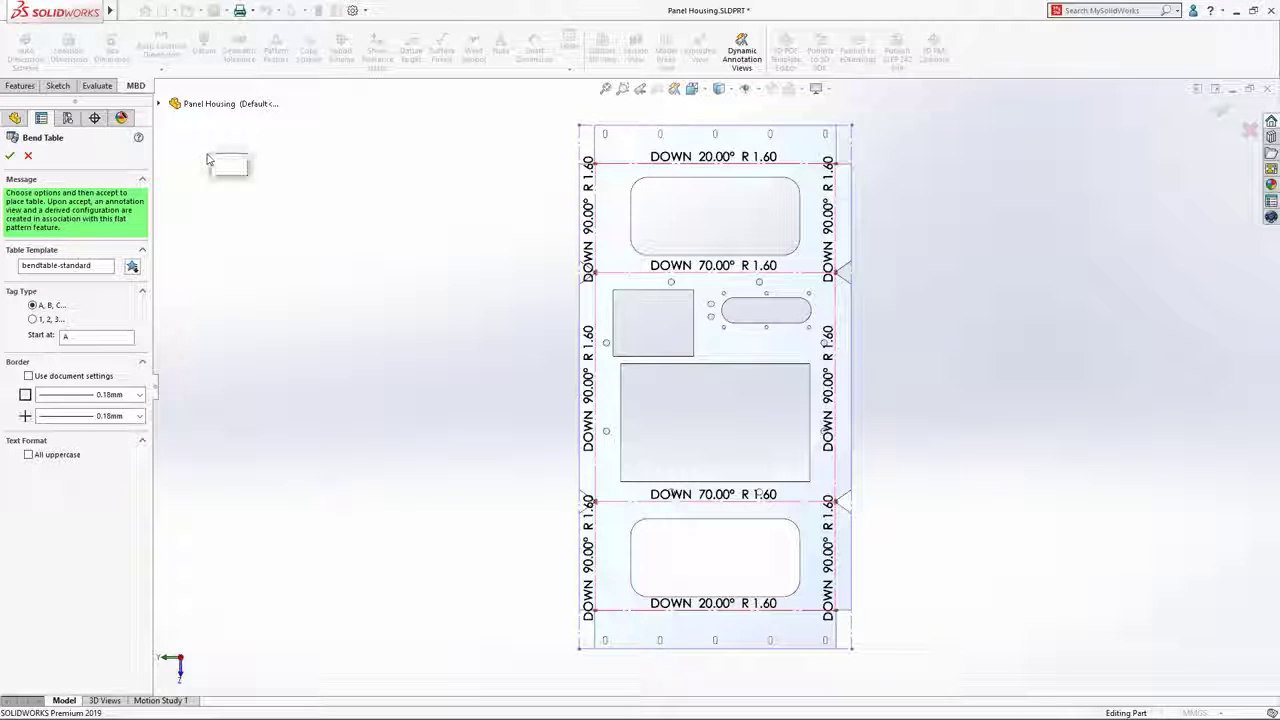
key(Return)
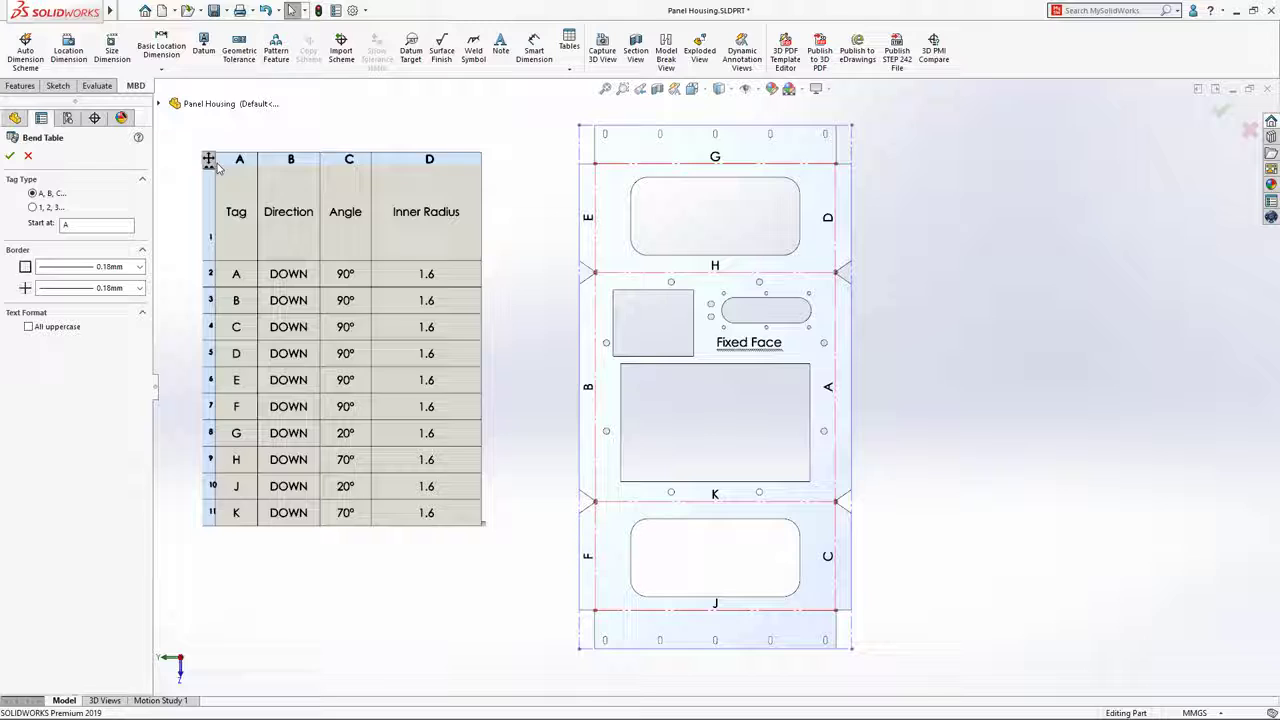
click(219, 169)
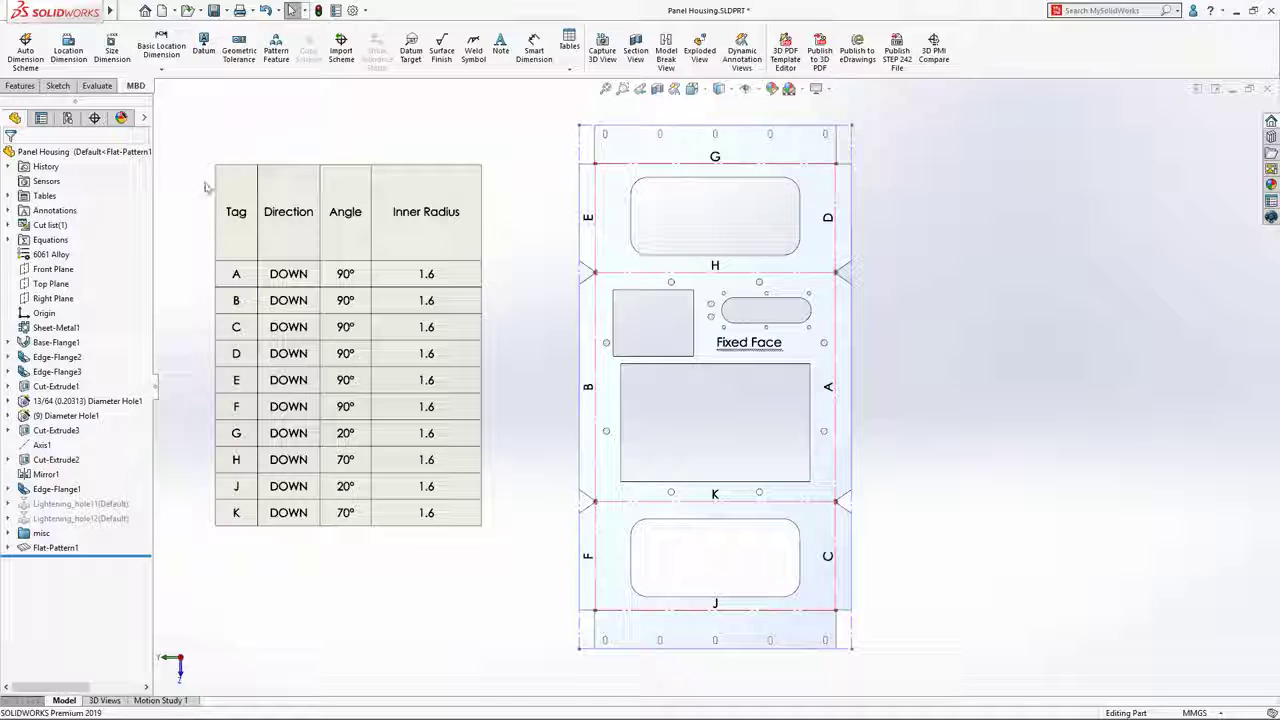
Step: Capture the current flat pattern as a 3D view named Flat-Pattern
click(110, 701)
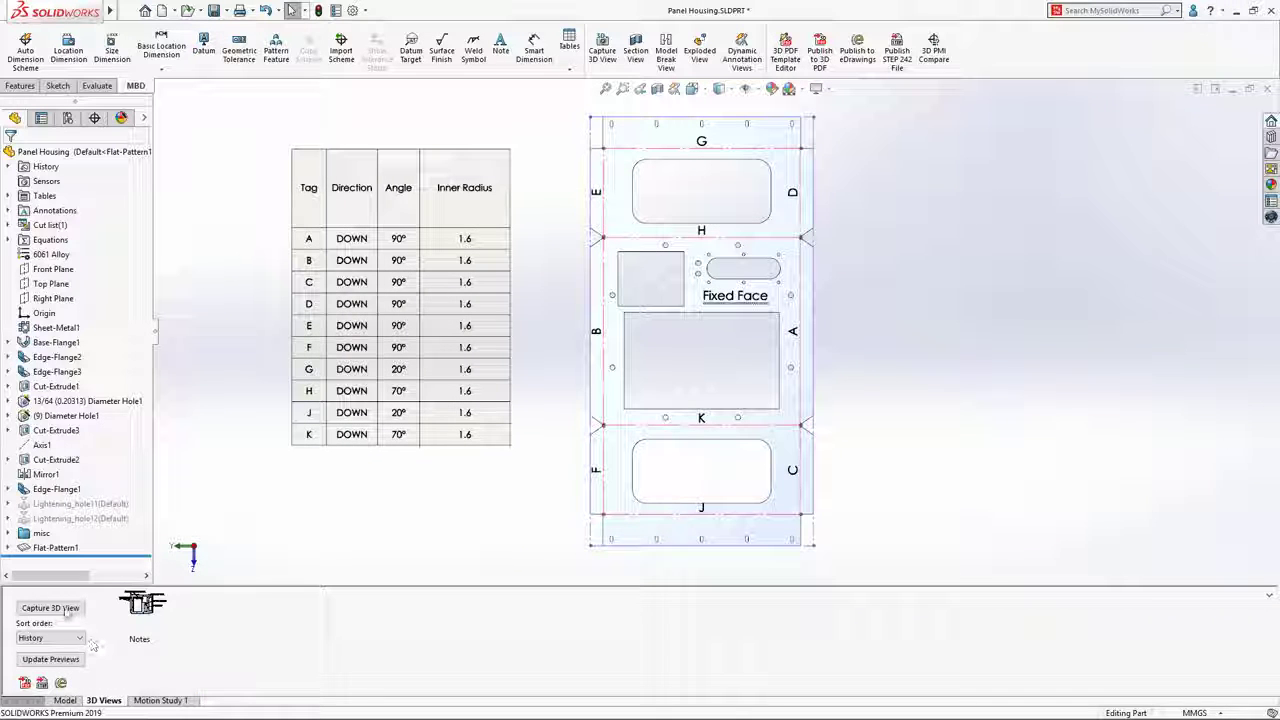
click(62, 609)
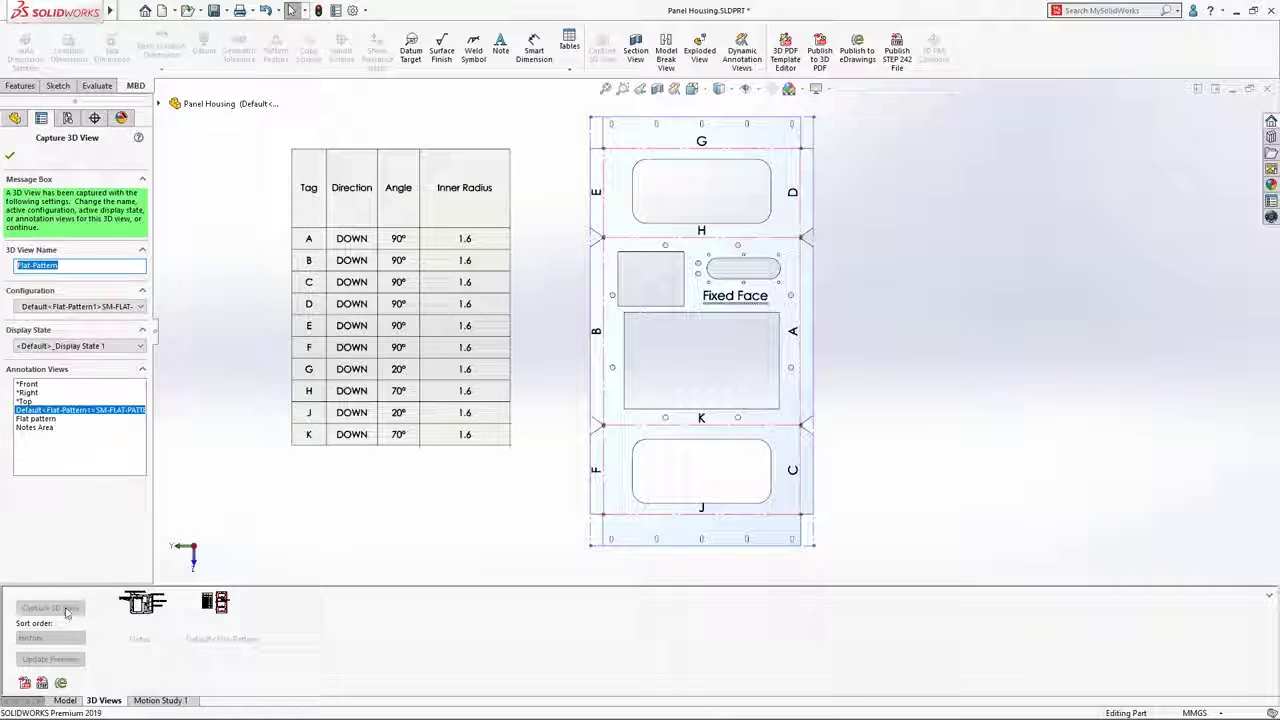
key(Return)
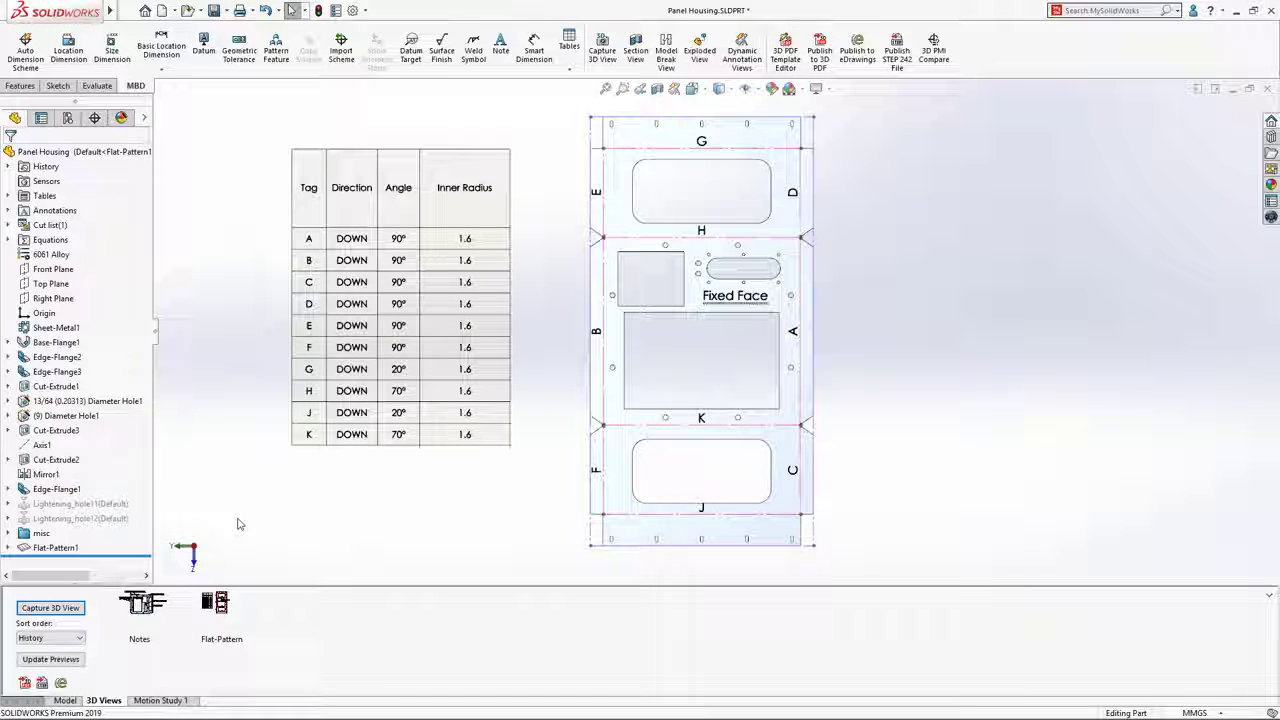
Step: Compare the Notes 3D view with the Flat-Pattern 3D view, ending on Flat-Pattern
click(142, 606)
double_click(141, 607)
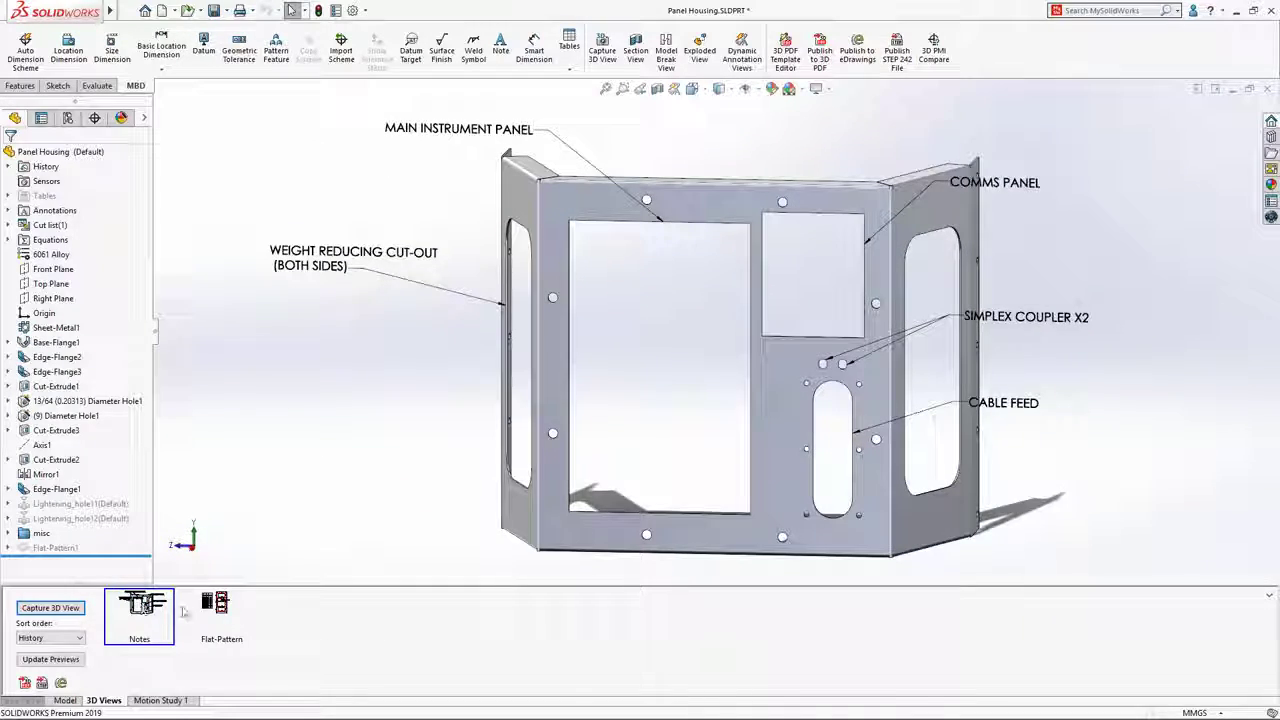
click(216, 604)
double_click(216, 604)
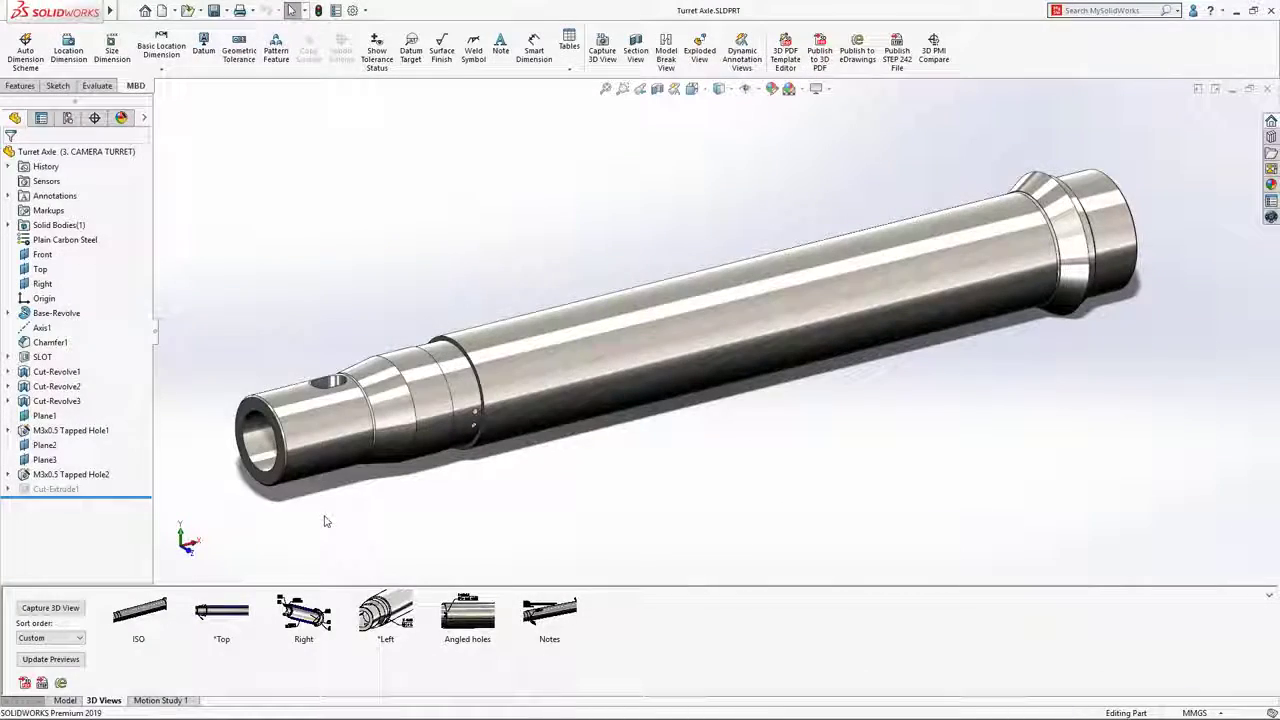
Step: Step through the axle's Top, Right and Notes views, then launch Publish to 3D PDF
click(222, 612)
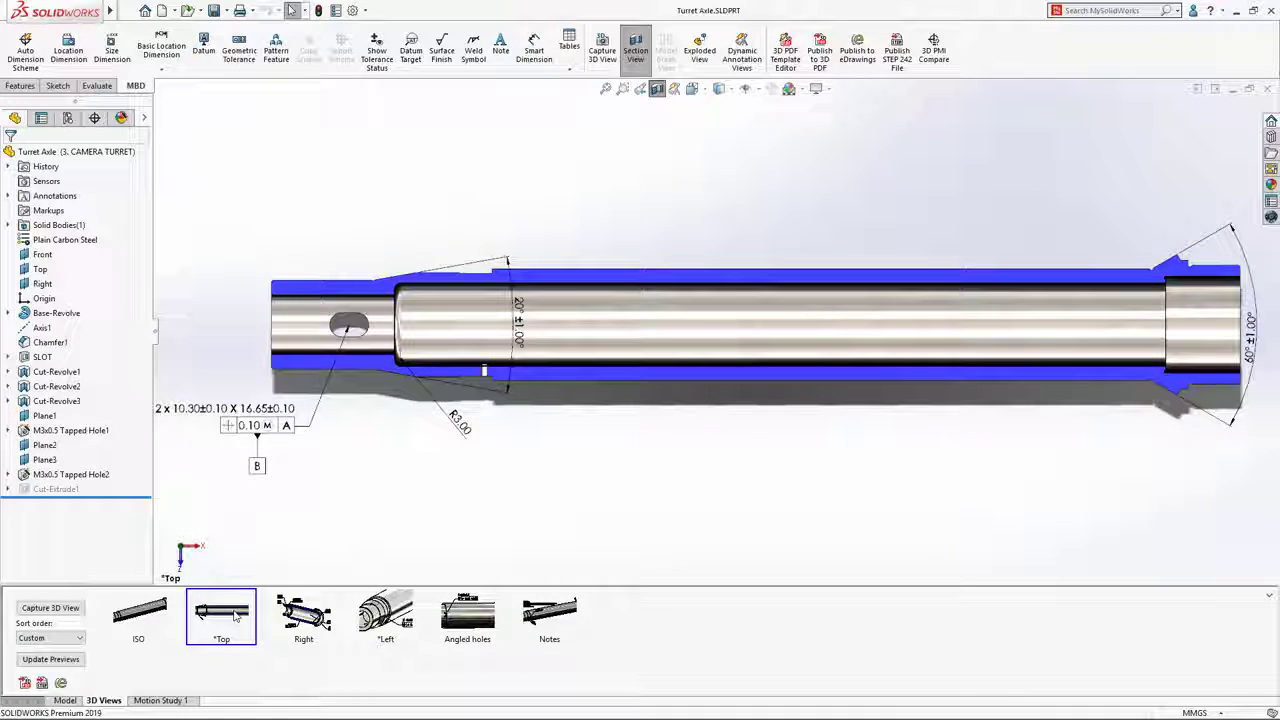
click(303, 615)
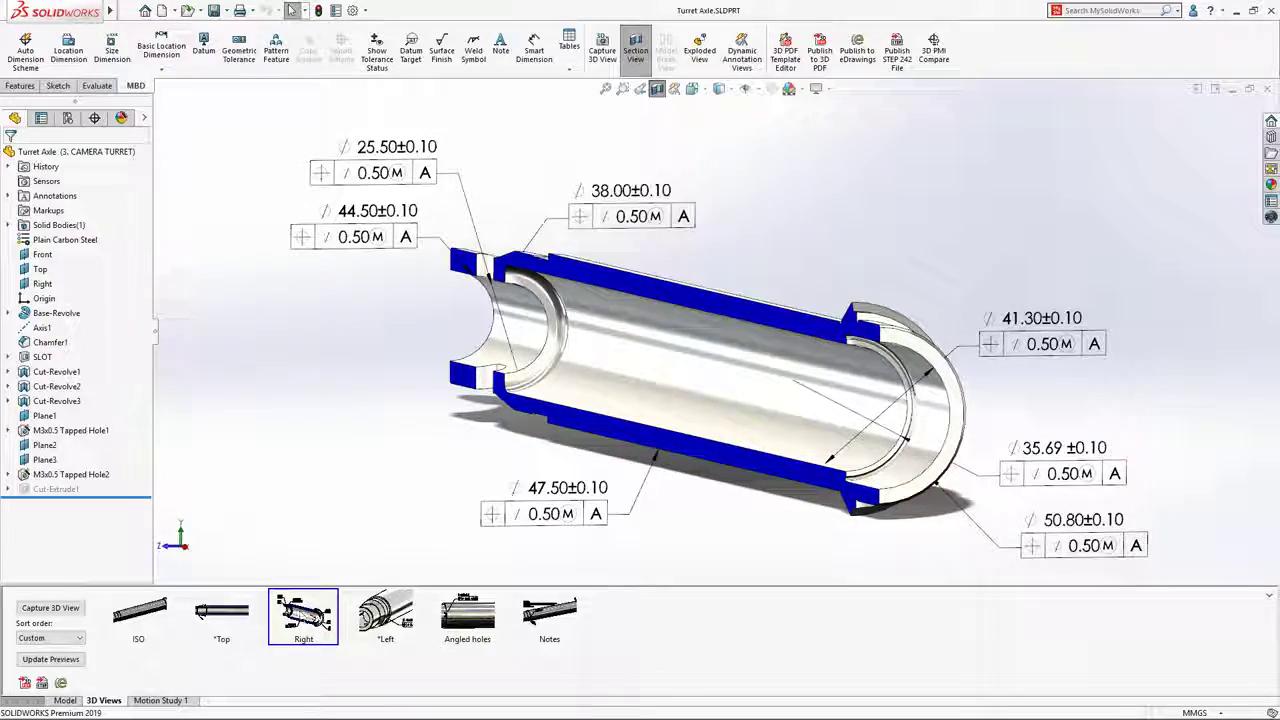
click(549, 617)
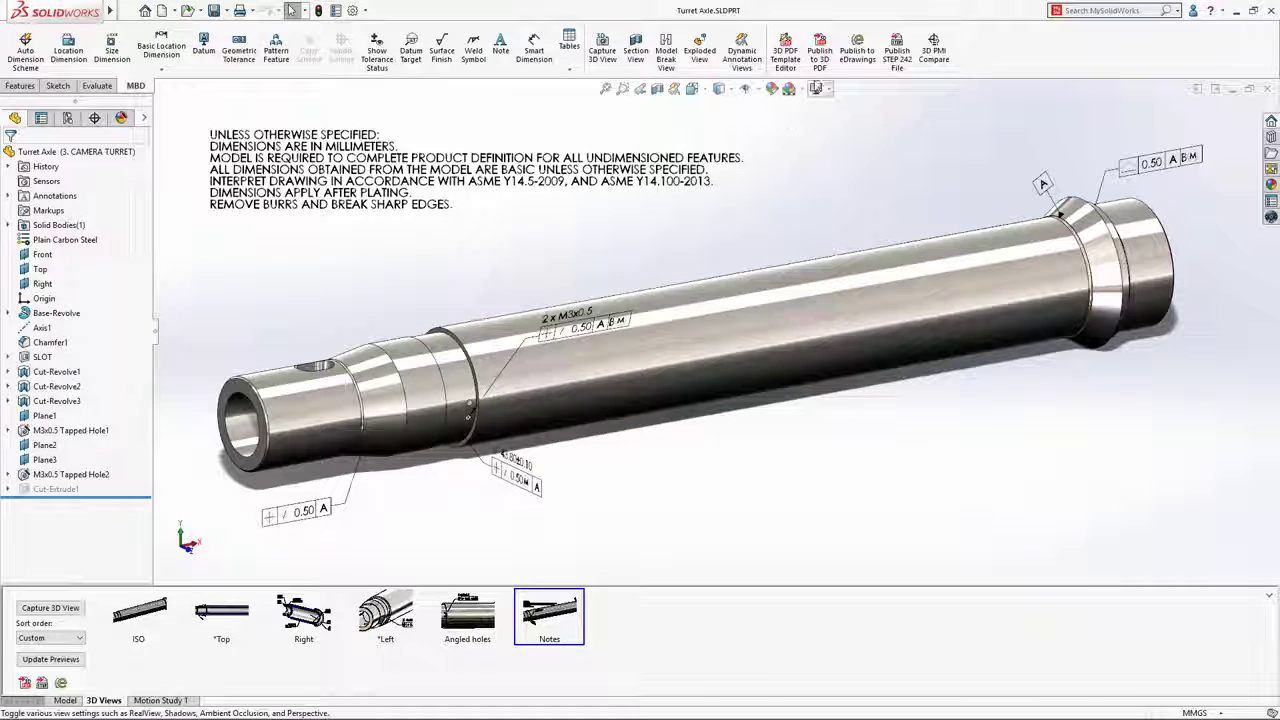
click(822, 62)
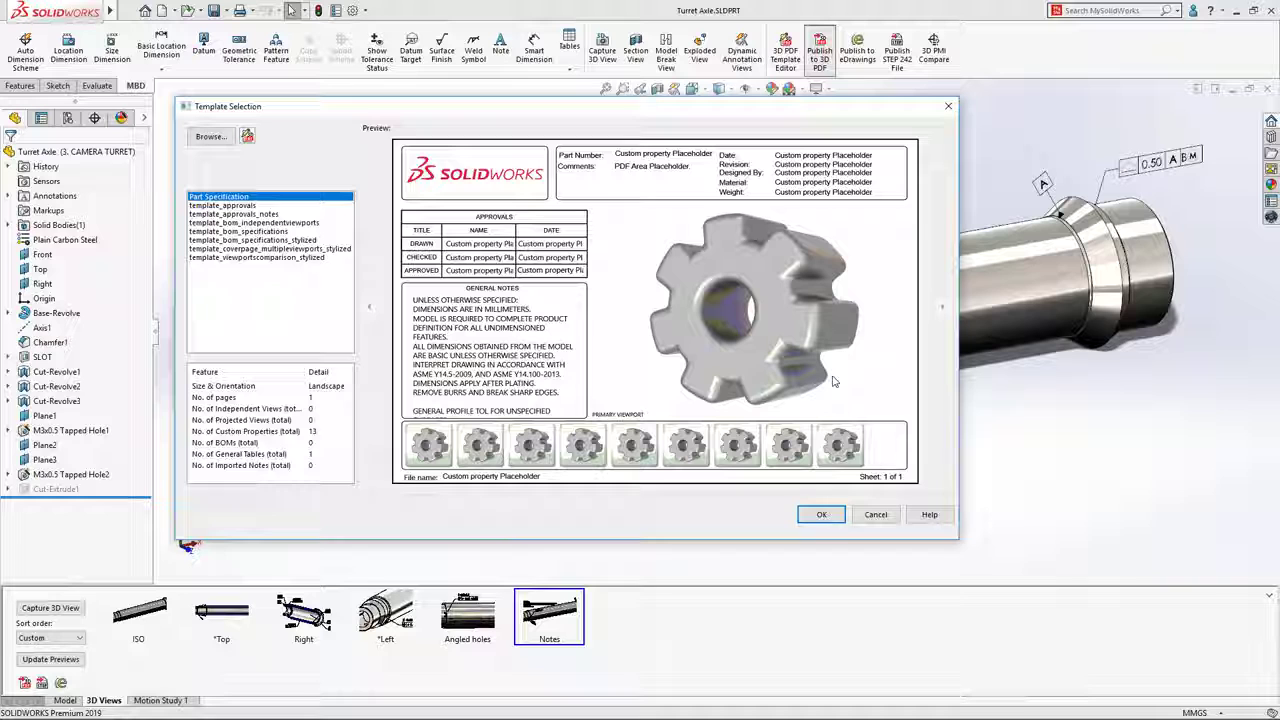
Step: Use the Part Specification template and export only graphical data without BREP geometry
click(822, 516)
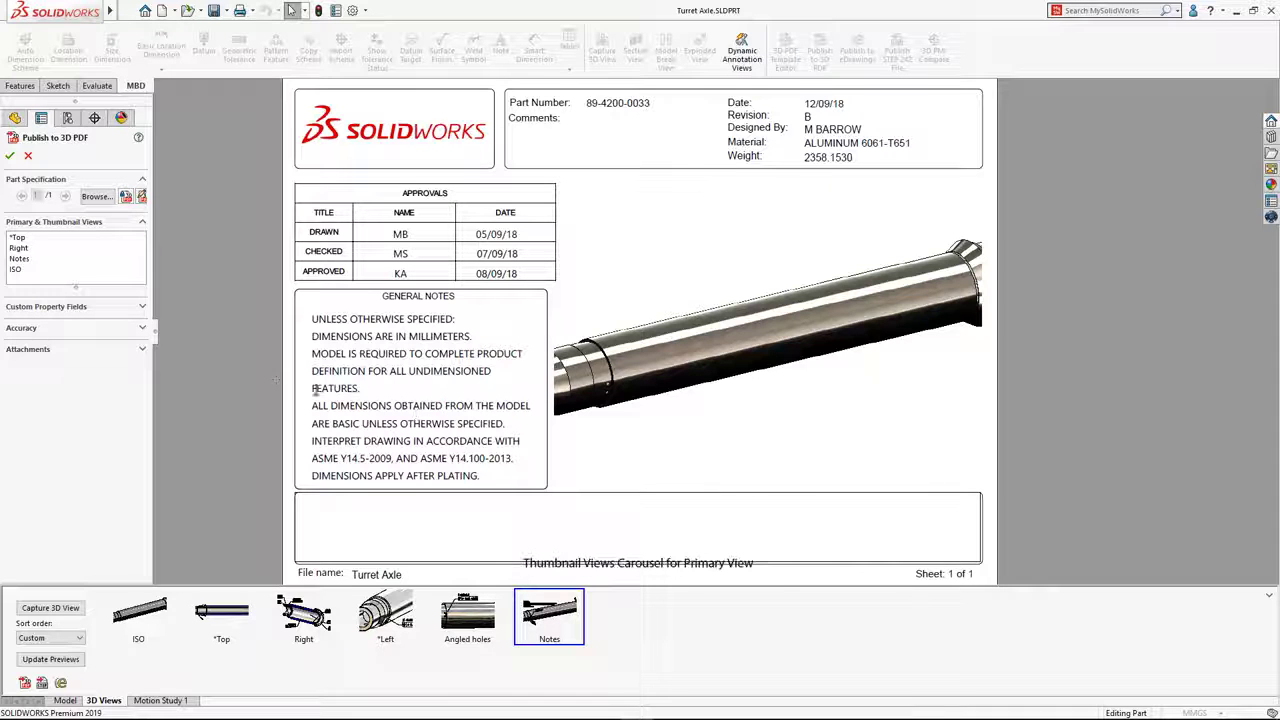
click(142, 328)
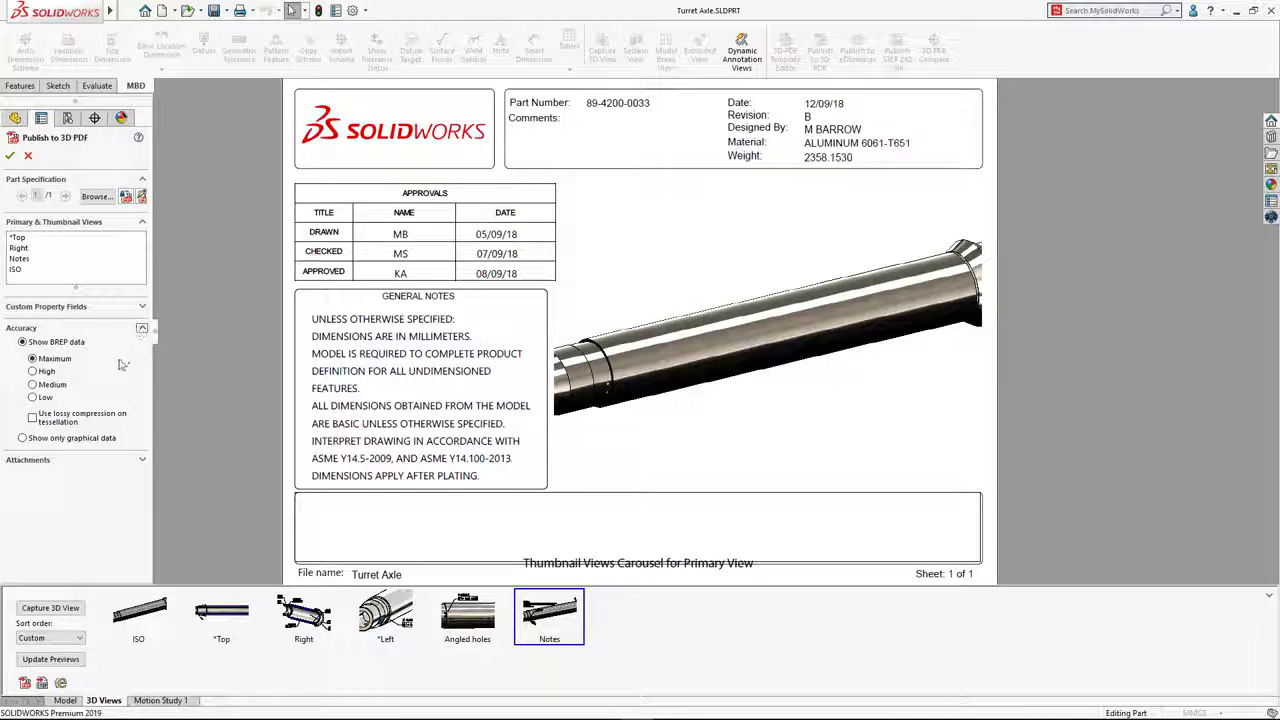
click(23, 439)
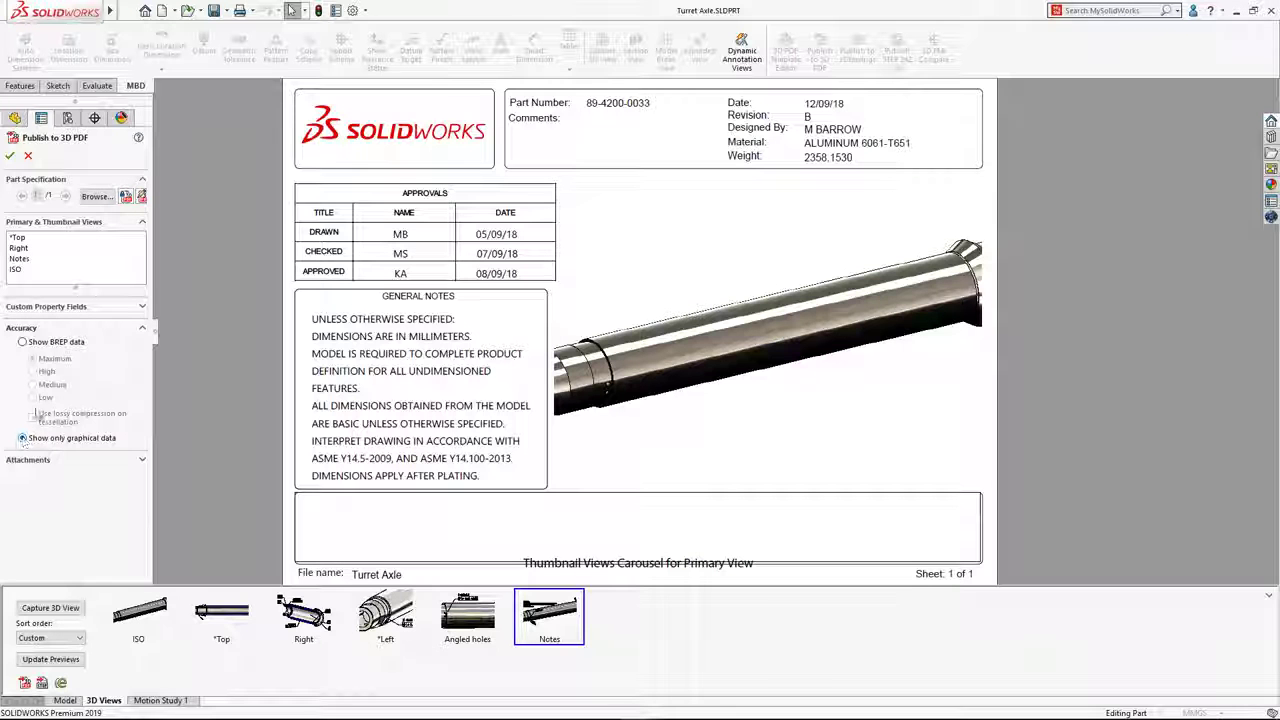
Step: In 3D PDF security, require and confirm a password to open the PDF
click(125, 196)
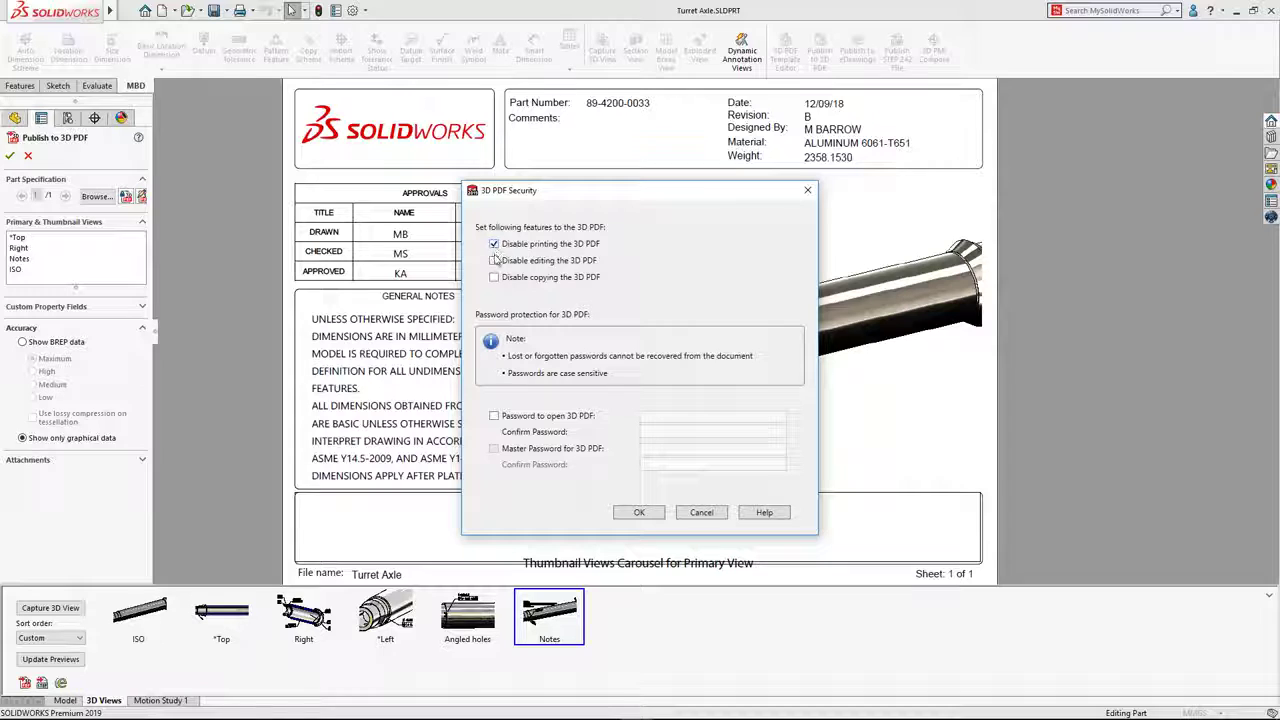
click(493, 415)
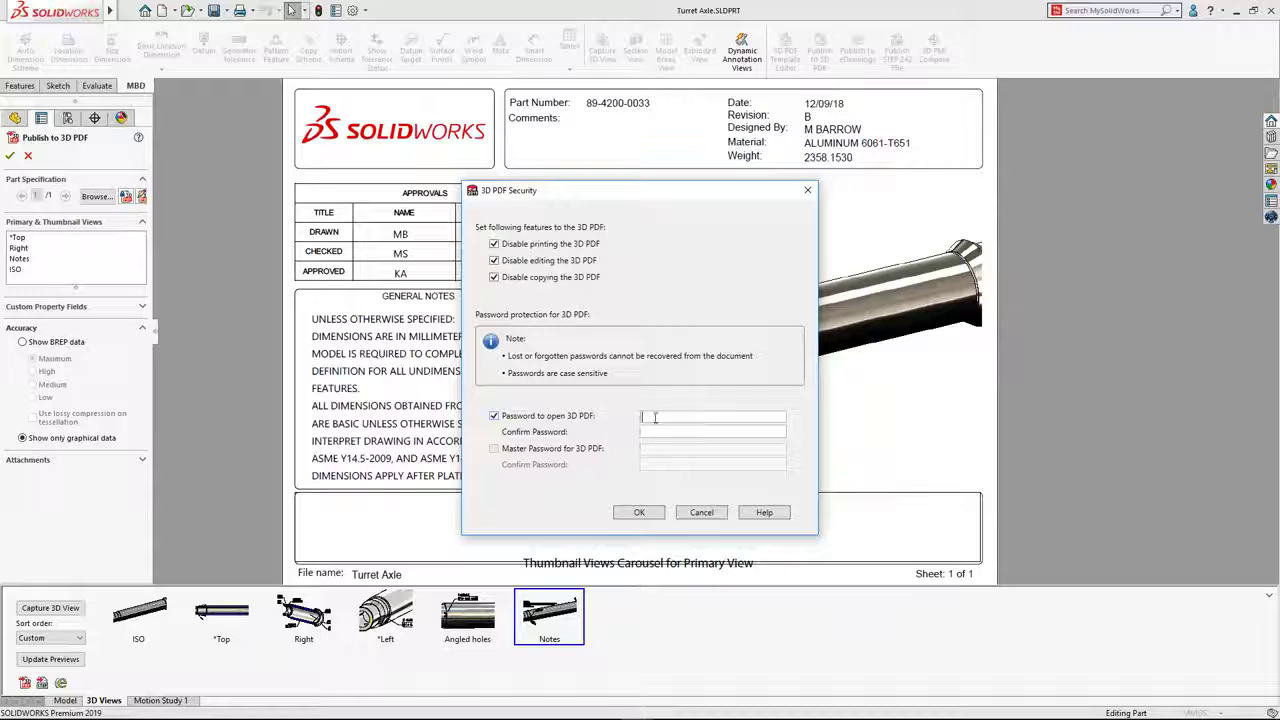
text(*******)
key(Tab)
text(***)
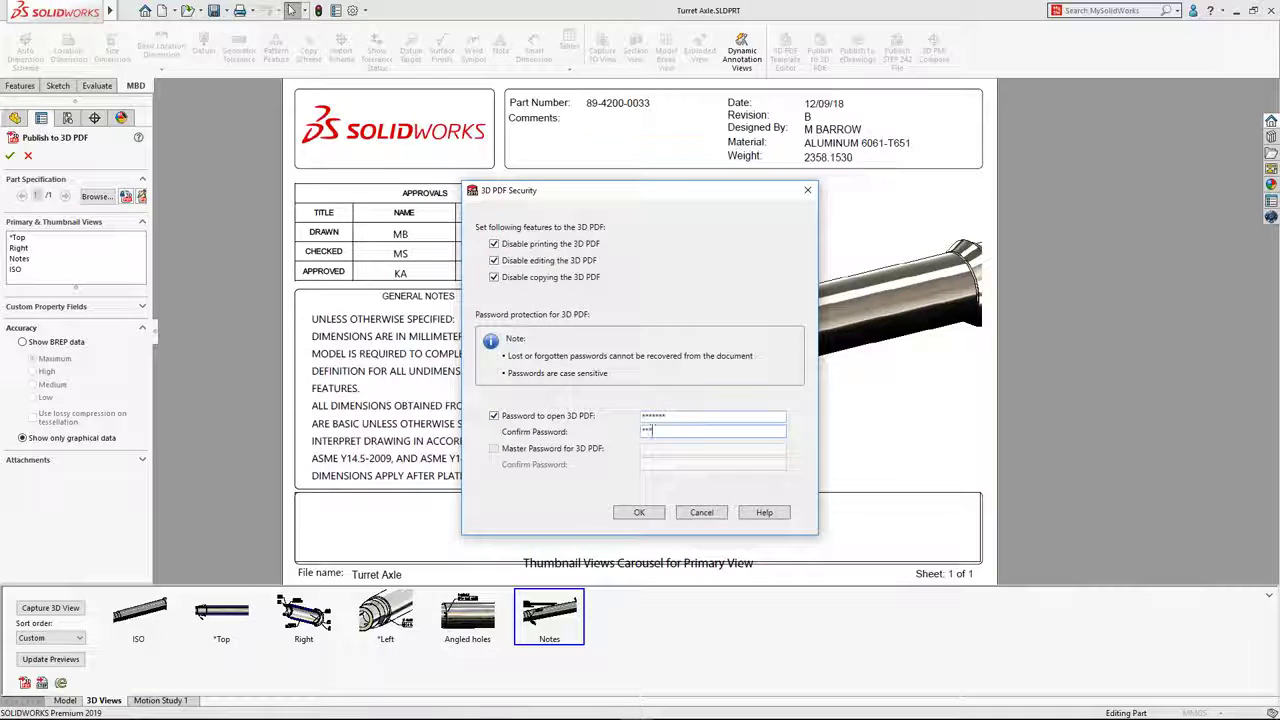
text(****)
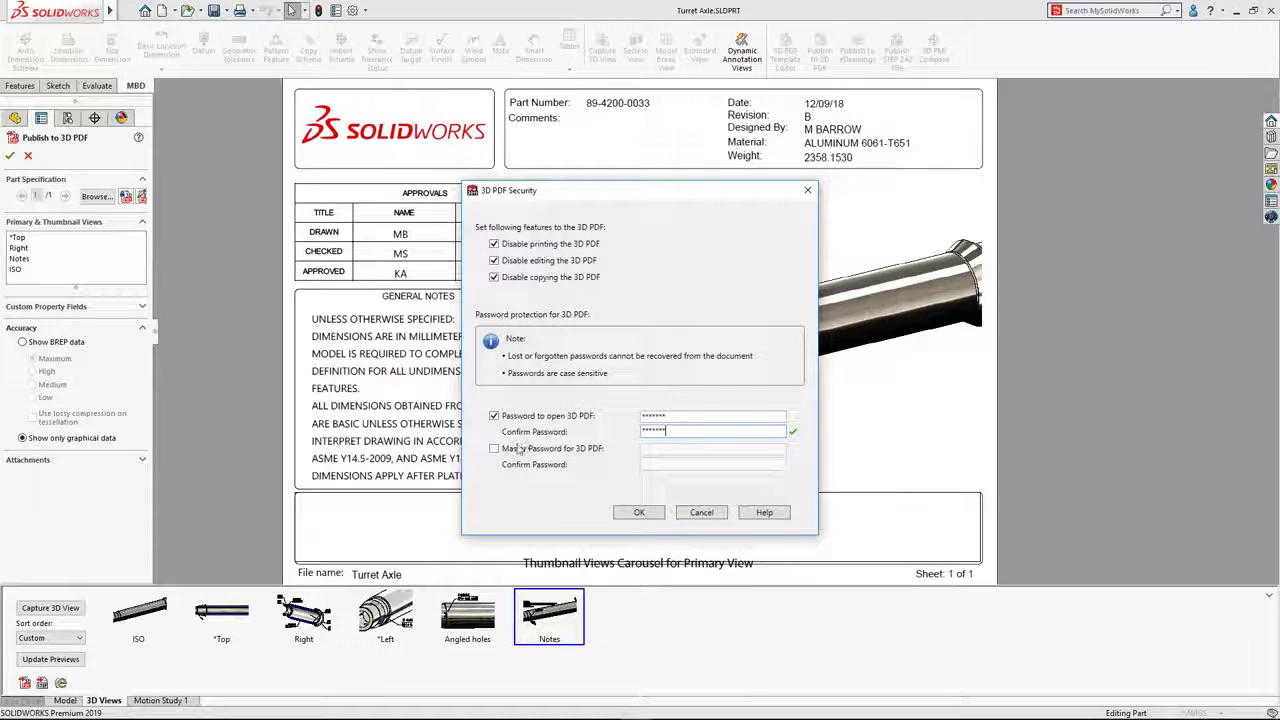
Step: Add a confirmed master password blocking printing, editing and copying, then save as Turret Axle.pdf
click(494, 449)
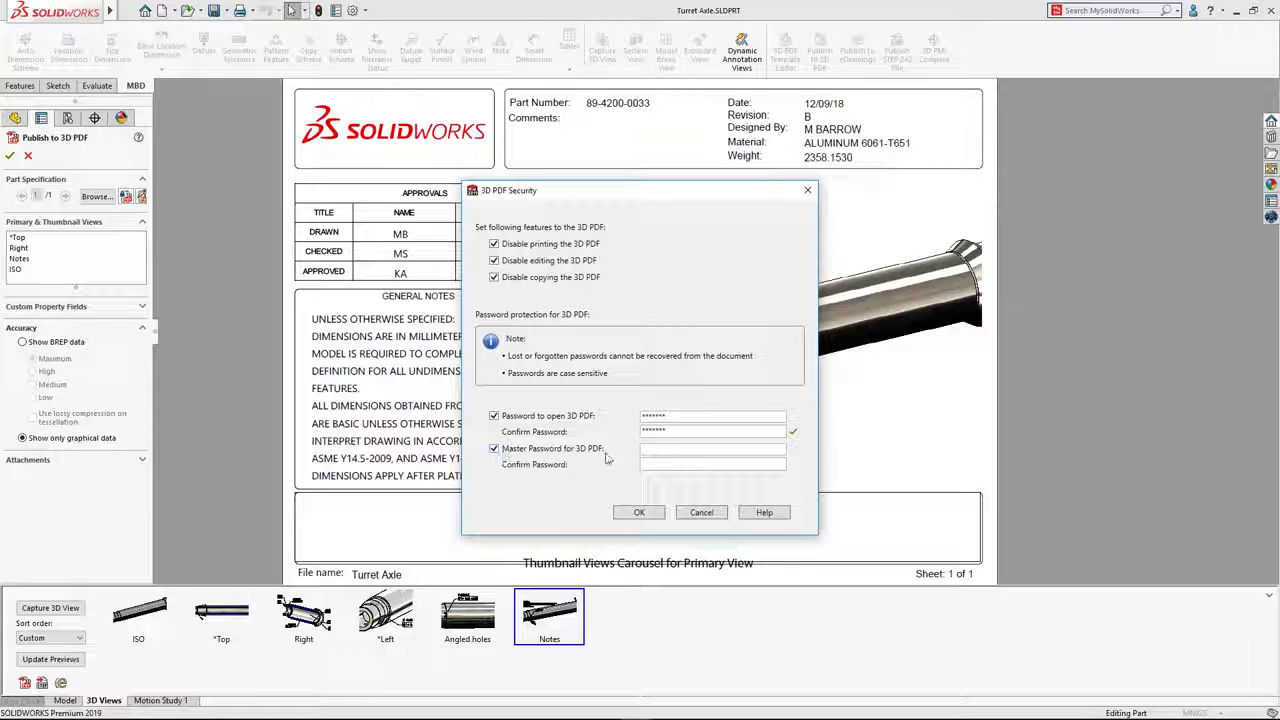
click(646, 449)
text(*******)
key(Tab)
text(****)
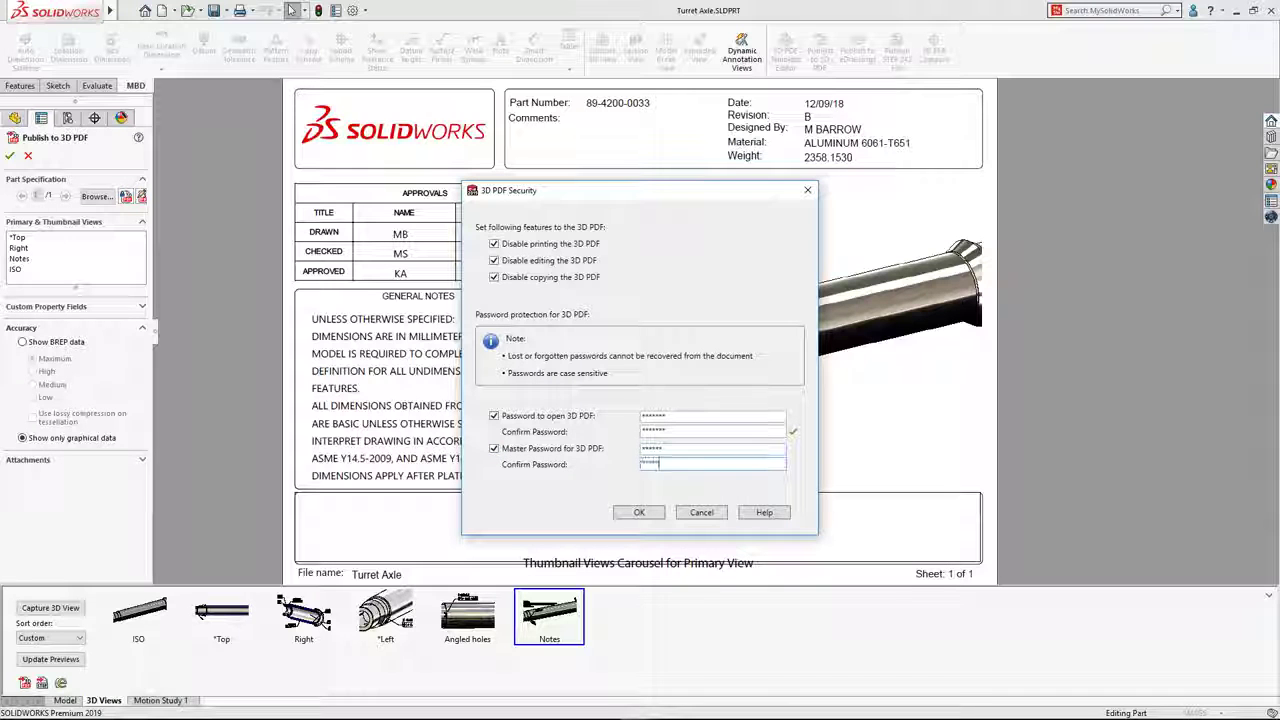
click(637, 512)
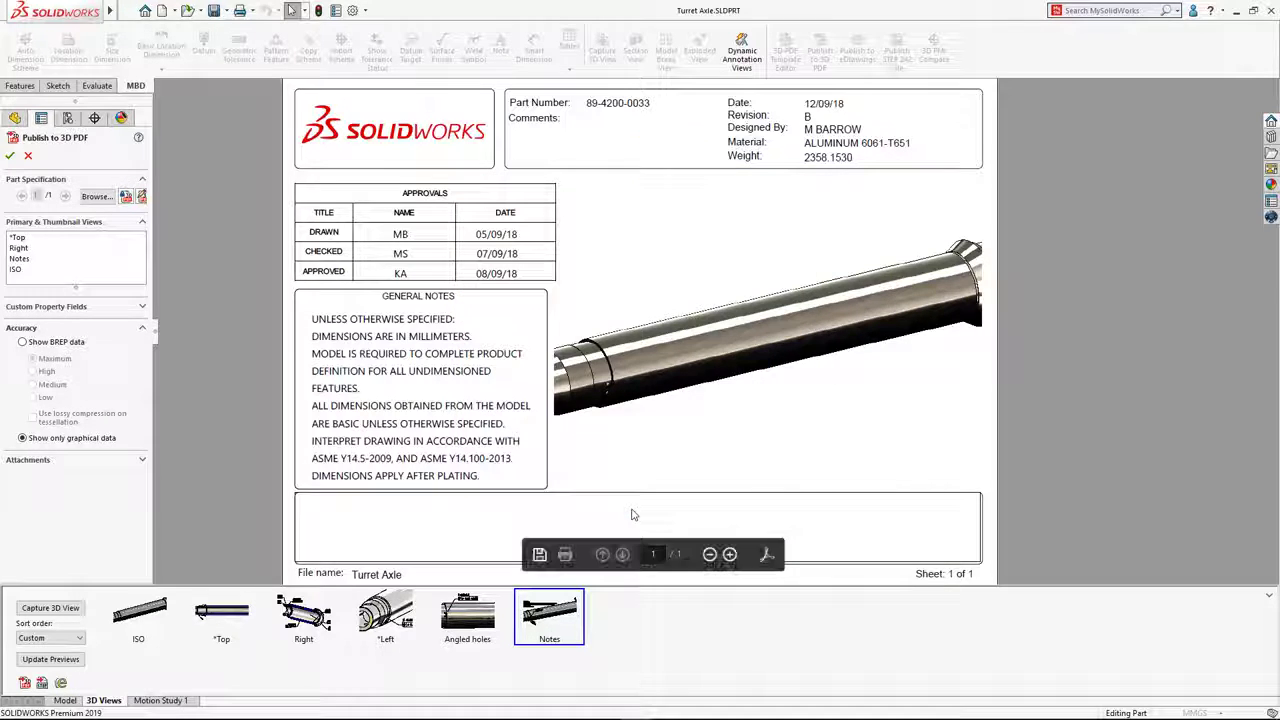
click(10, 156)
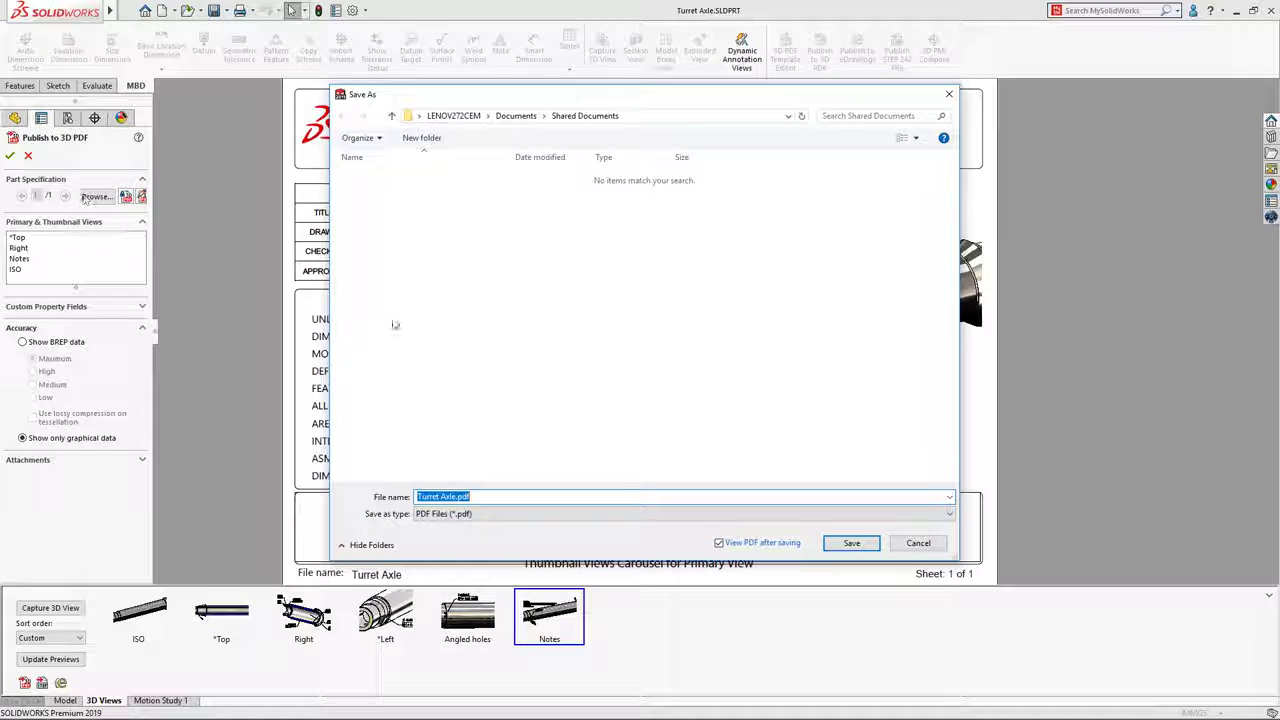
click(851, 543)
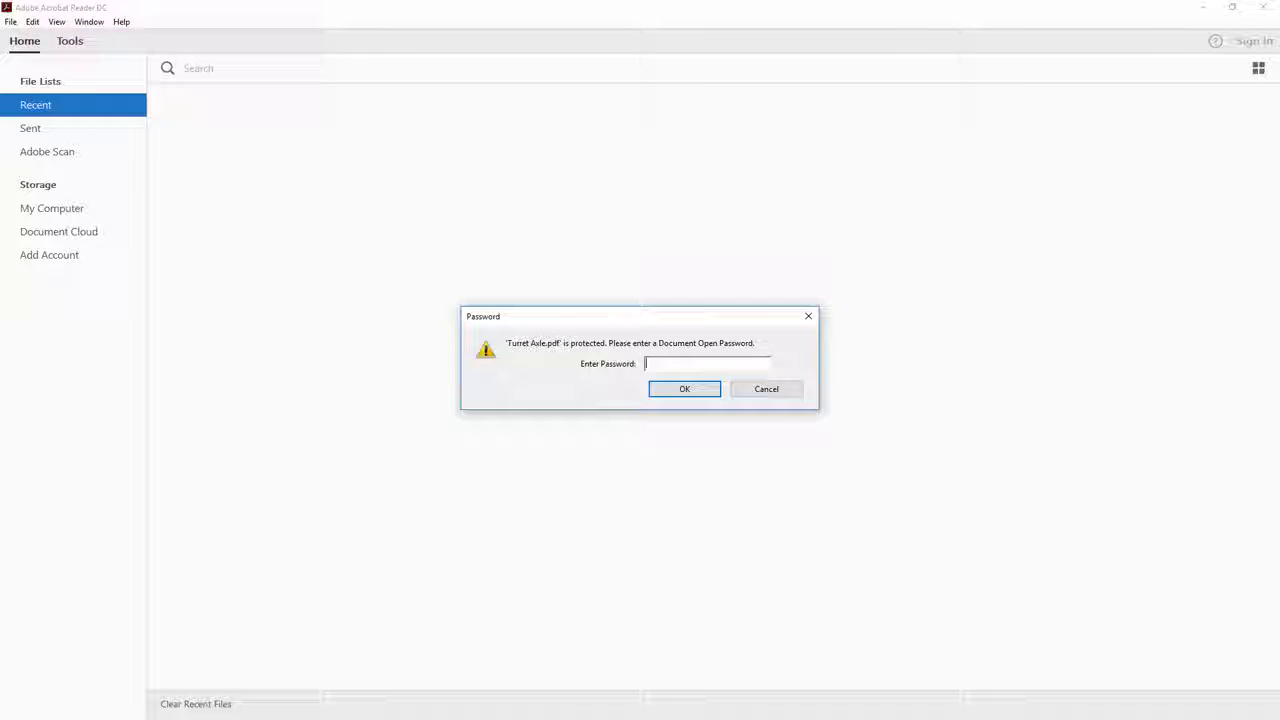
Step: Unlock Turret Axle.pdf with its password and verify permissions block printing and copying
click(696, 390)
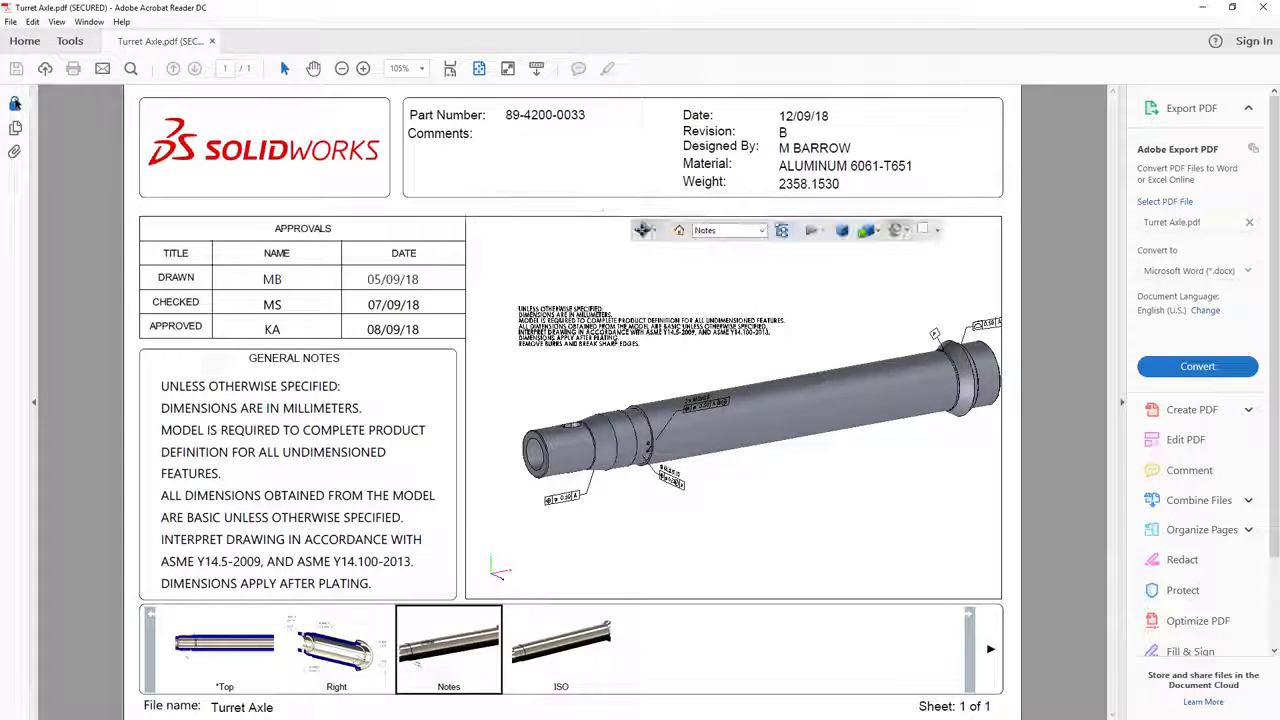
click(14, 103)
click(64, 158)
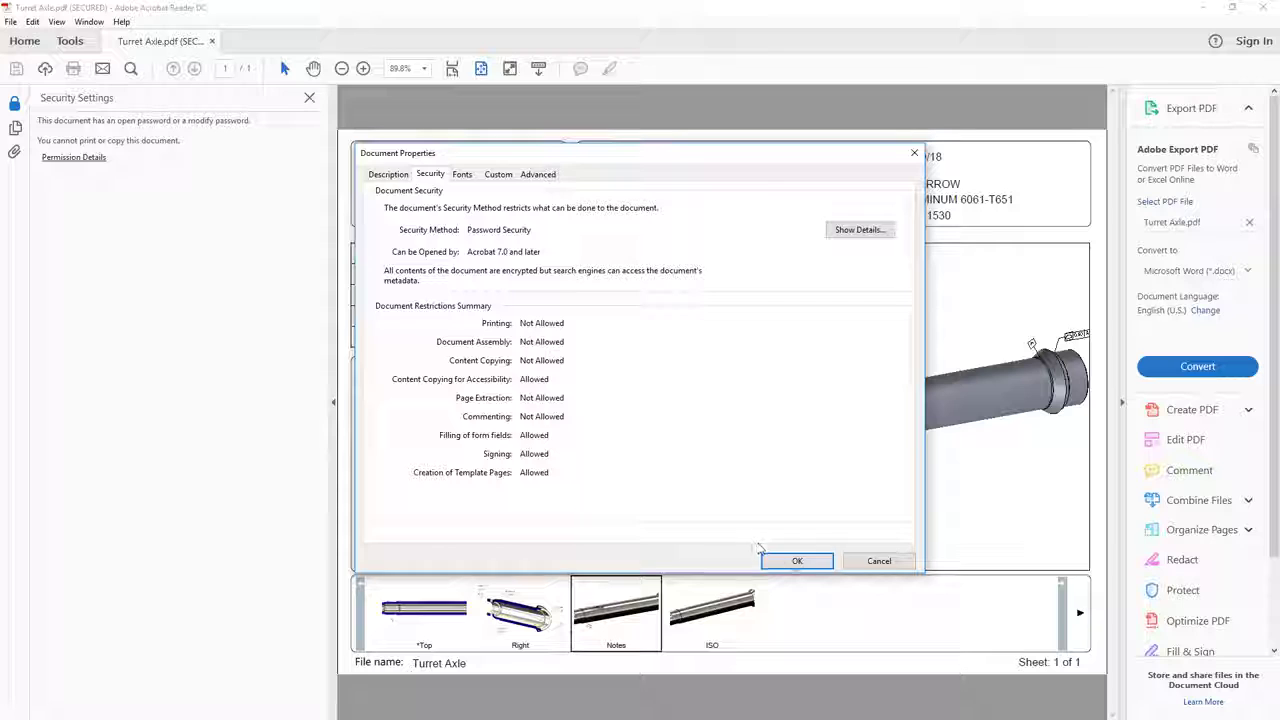
click(796, 561)
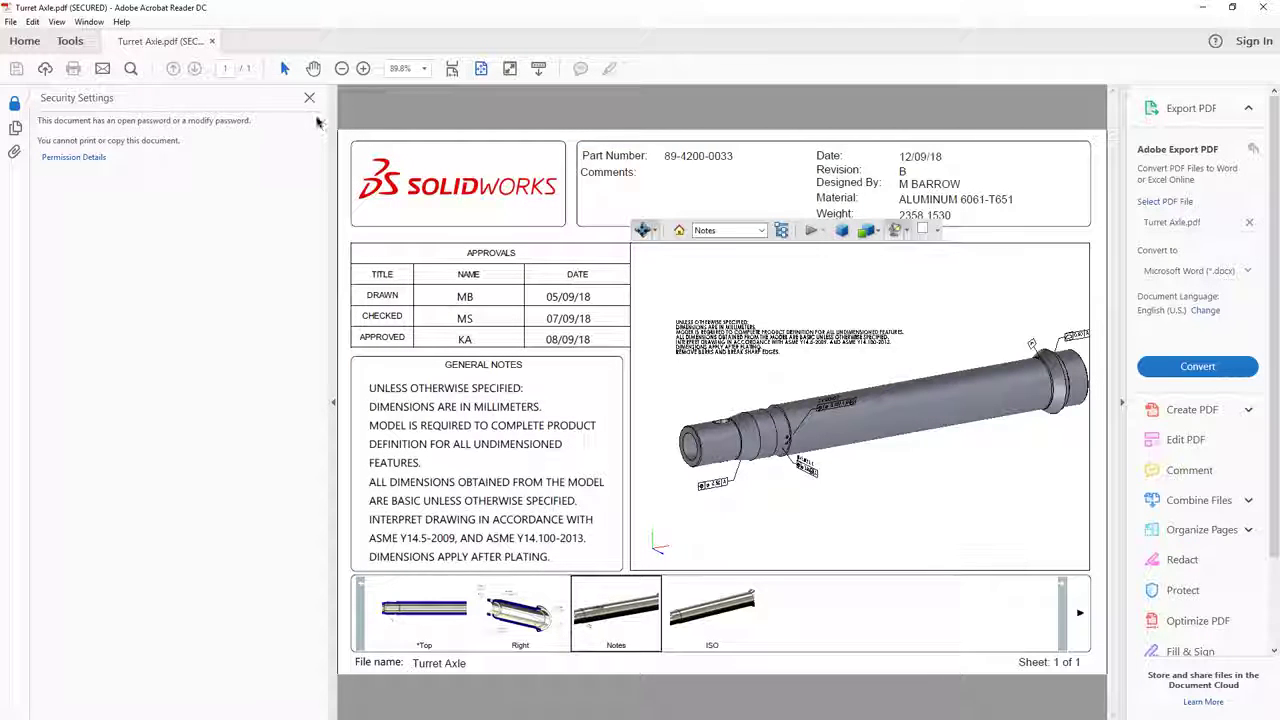
click(309, 102)
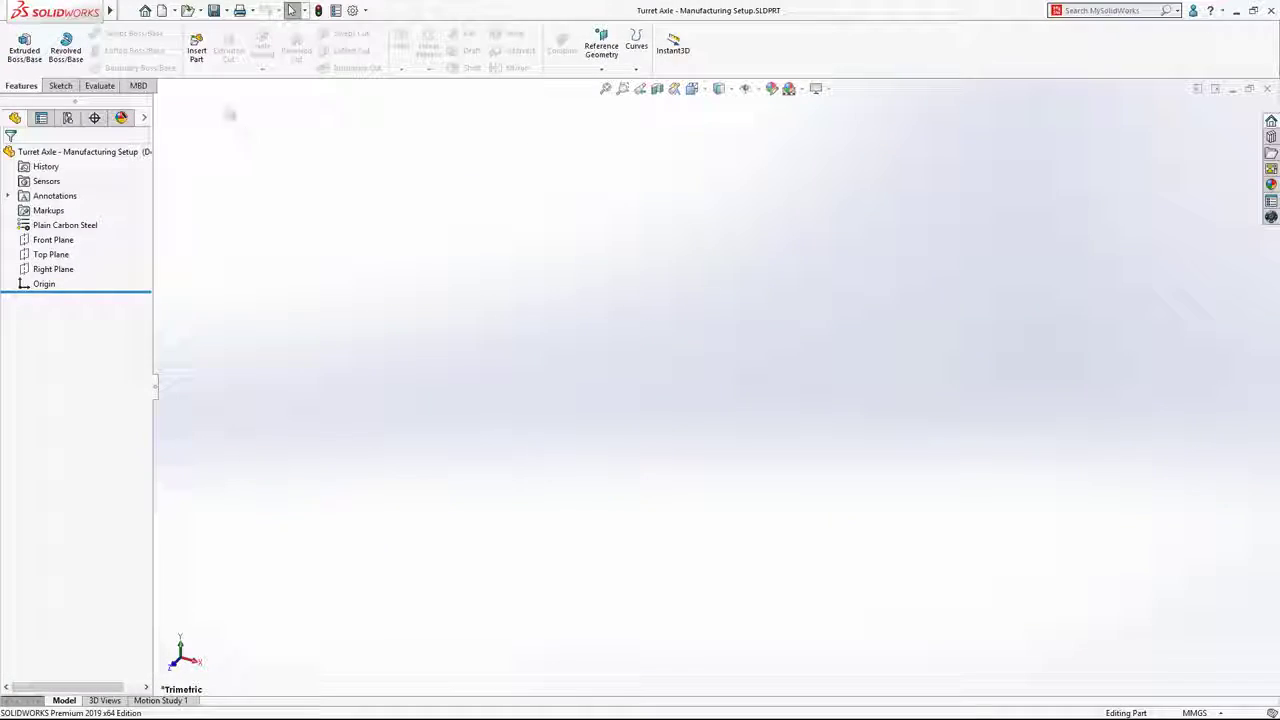
Step: Insert Turret Axle in configuration 3. CAMERA TURRET with its DimXpert annotations
click(196, 50)
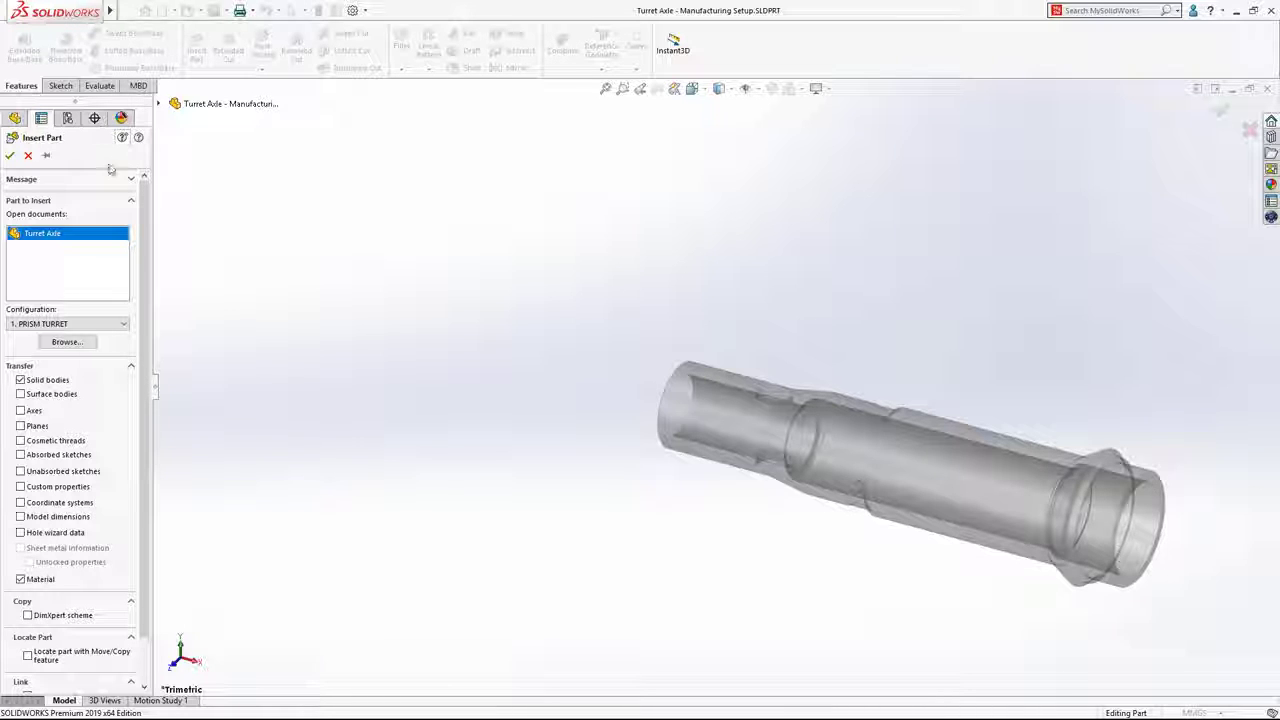
click(75, 323)
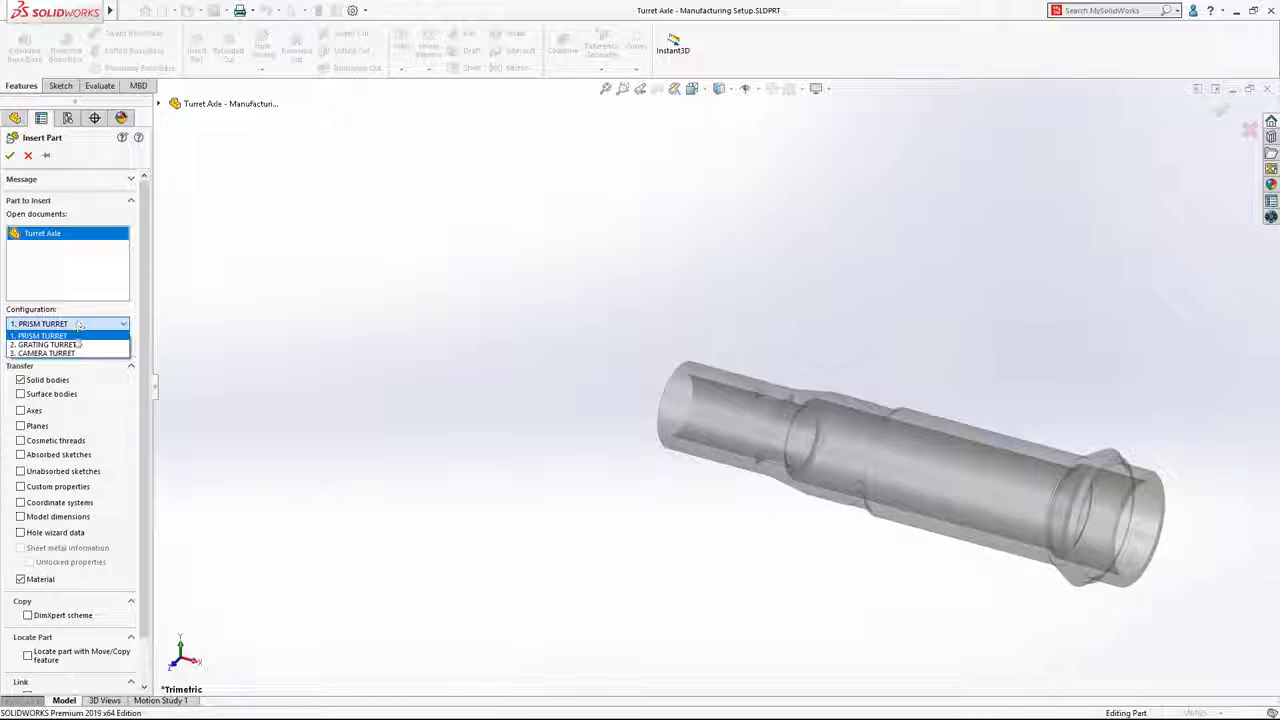
click(76, 354)
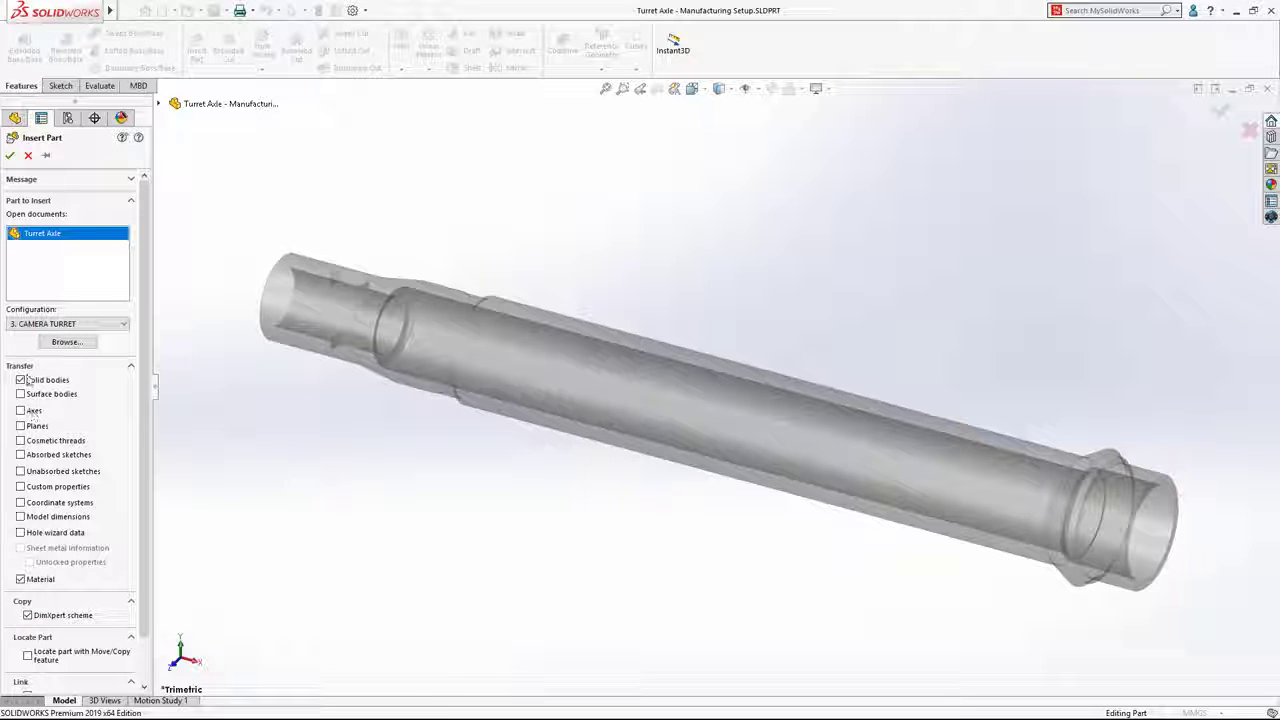
click(10, 156)
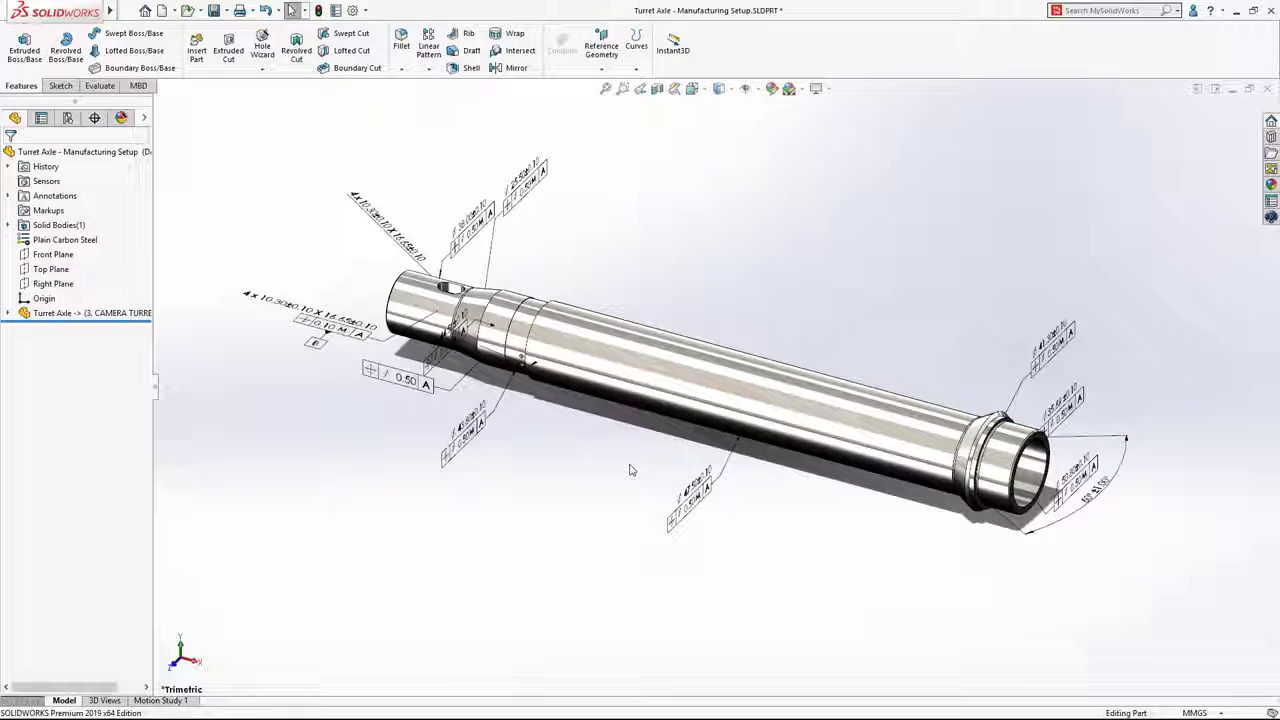
key(f)
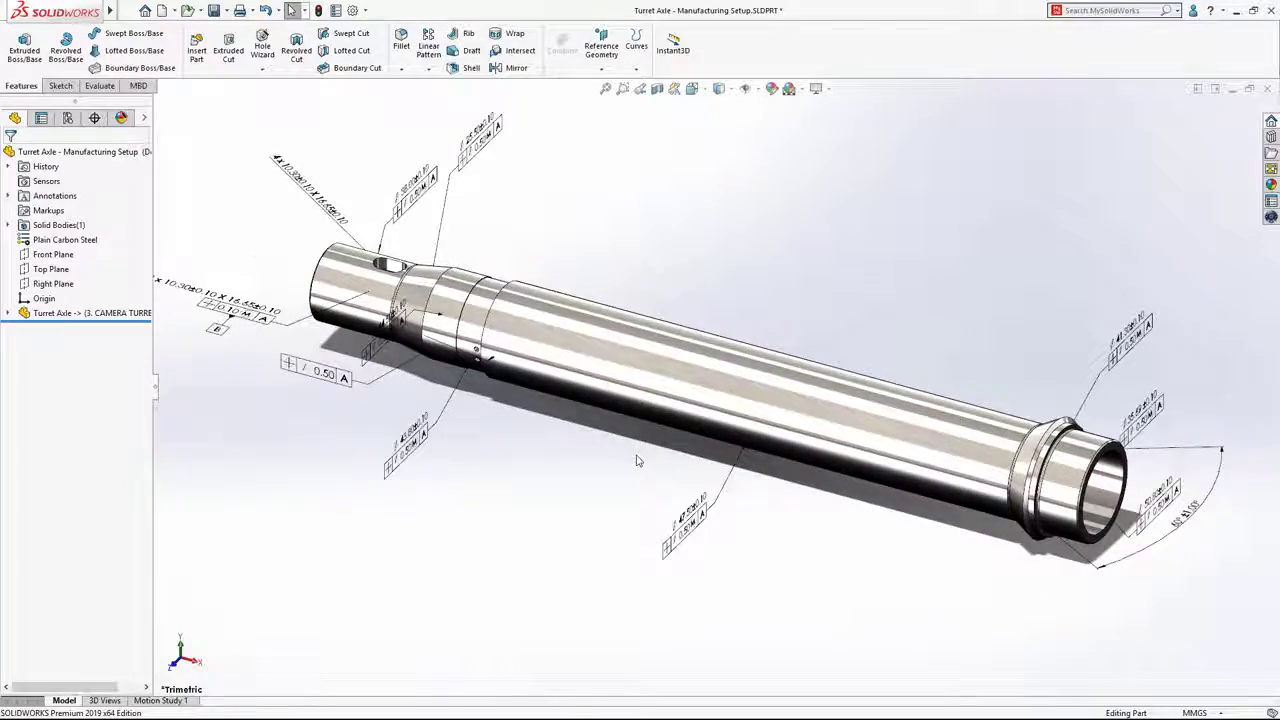
middle_drag(637, 460, 661, 386)
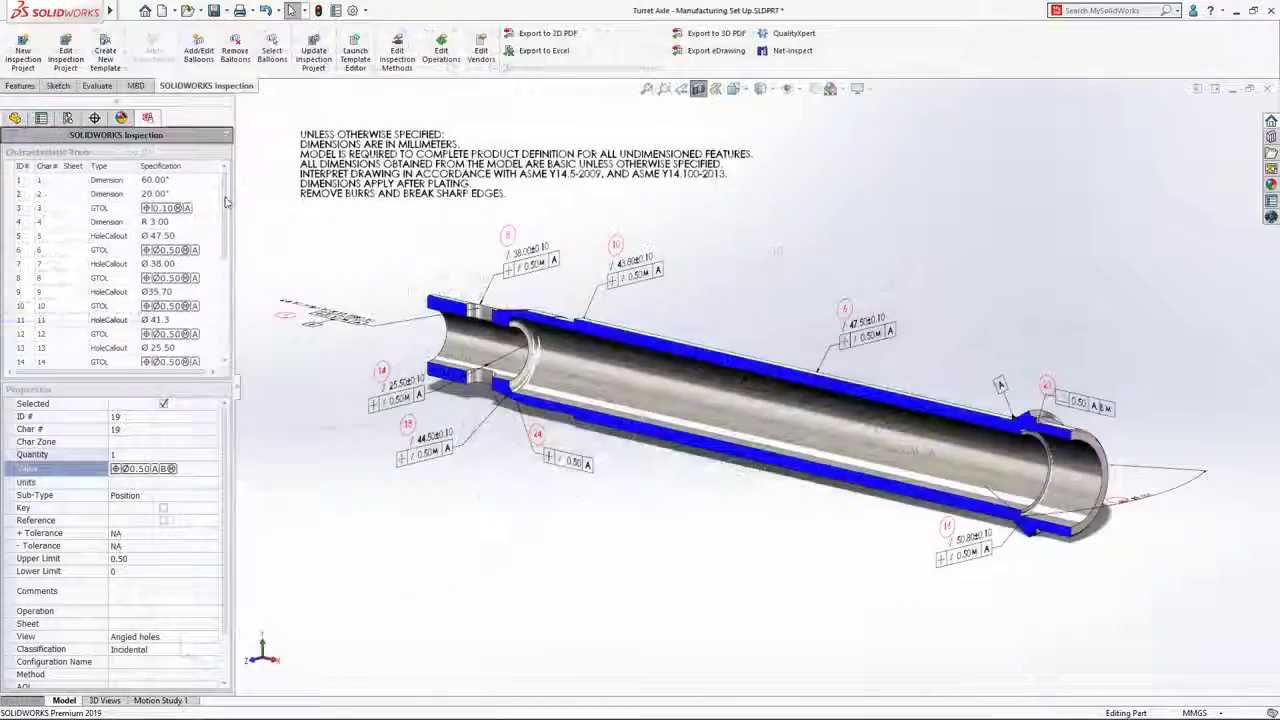
scroll(226, 203, down, 3)
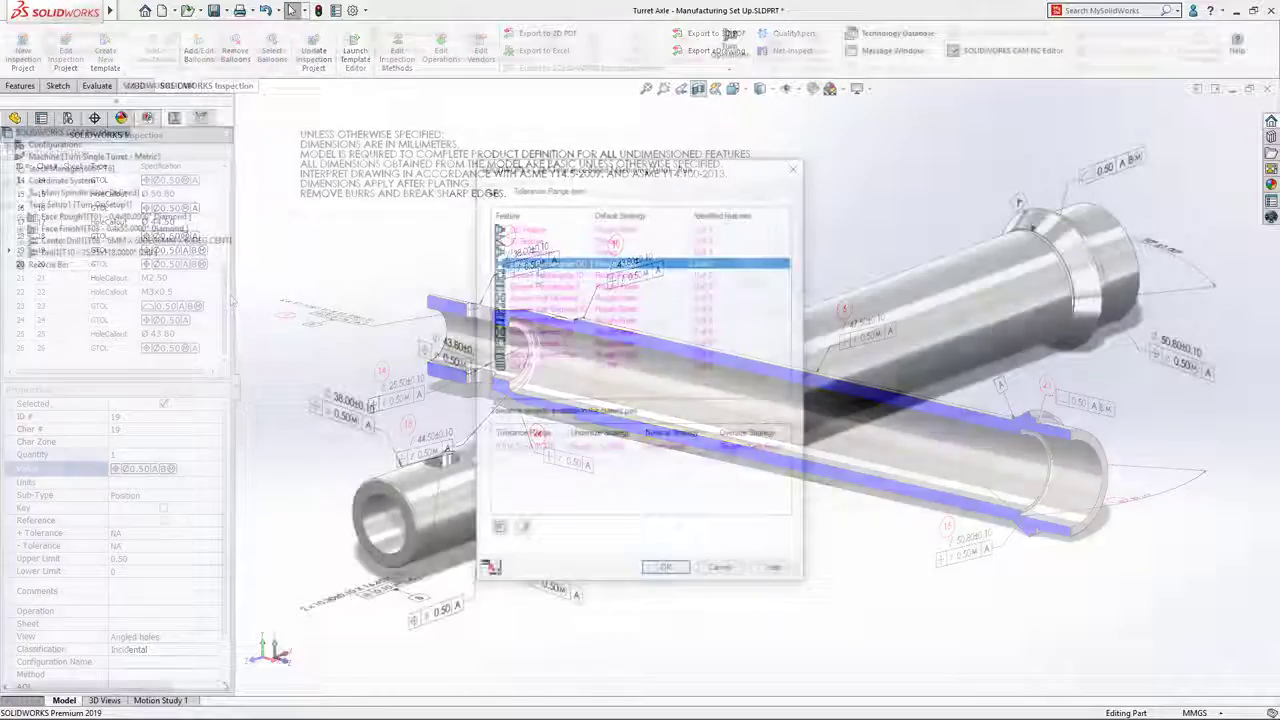
Step: Run Tolerance Based Machining (Turn) to generate the axle's turning operations
click(499, 527)
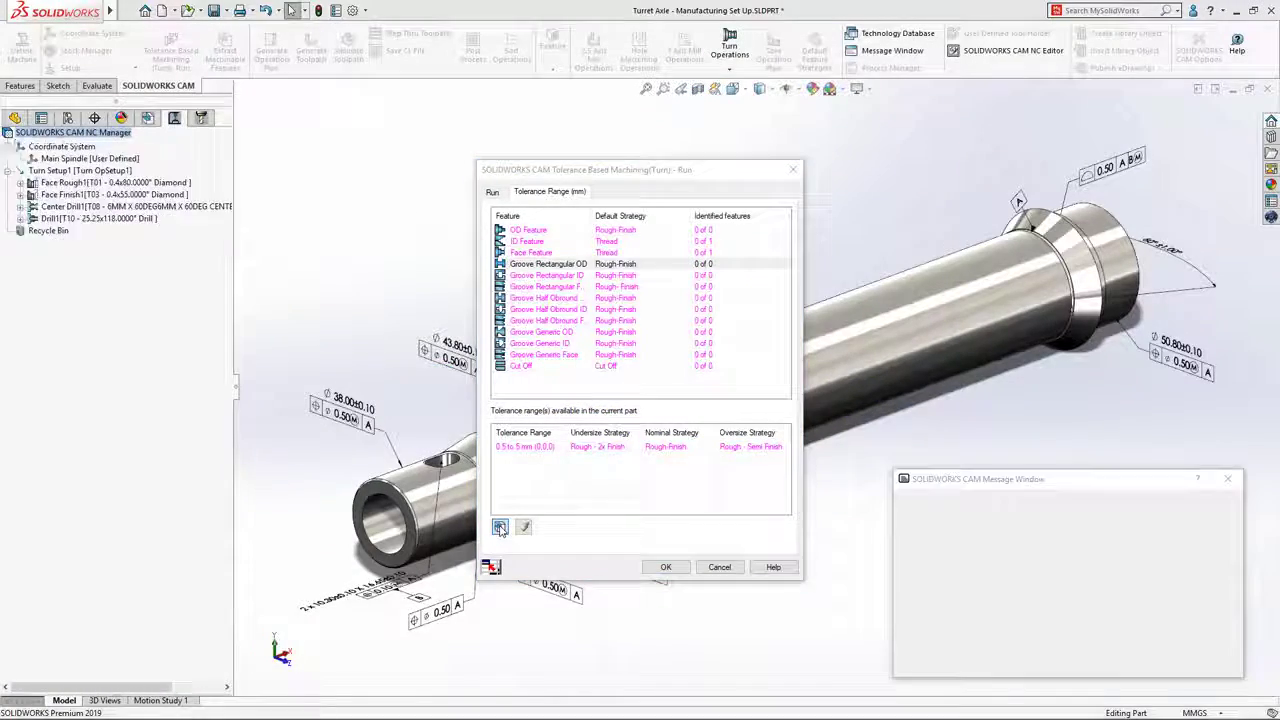